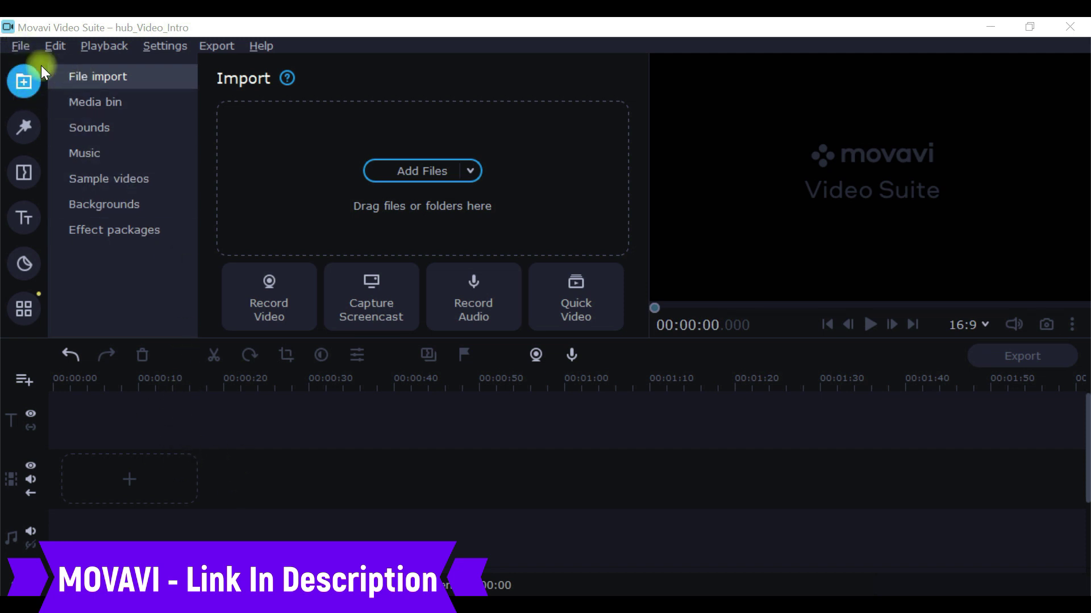
# Look over the My channel title designs, then go back to importing media
pyautogui.click(25, 219)
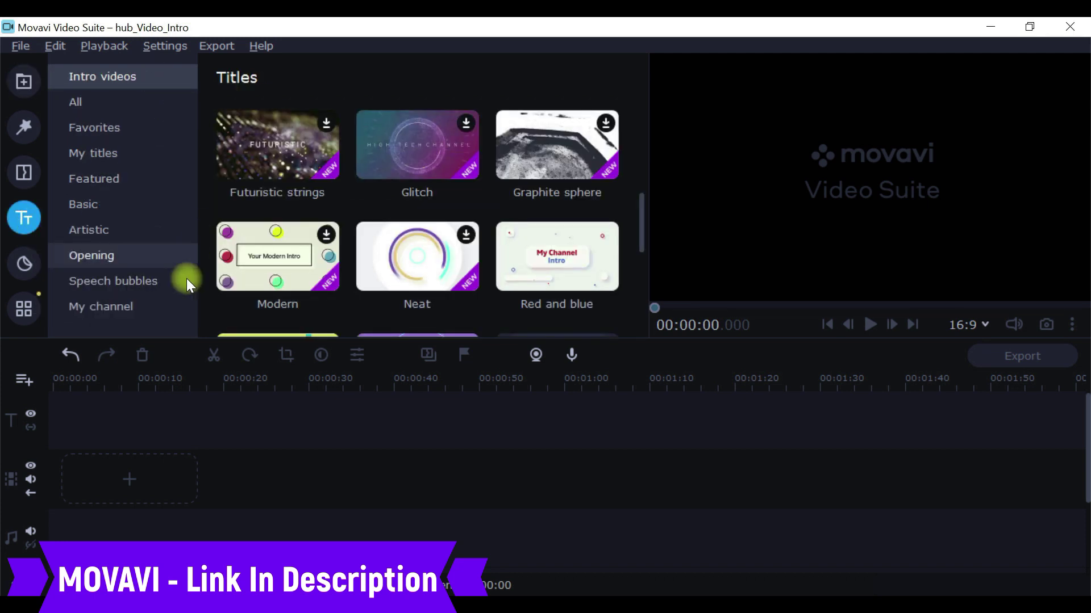
pyautogui.click(157, 303)
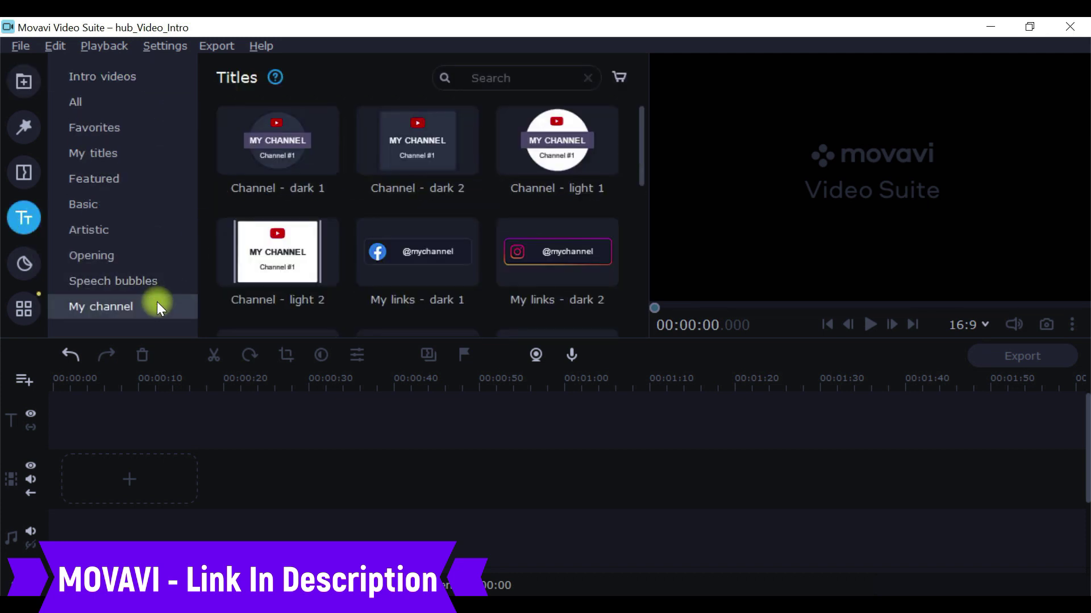
pyautogui.click(31, 85)
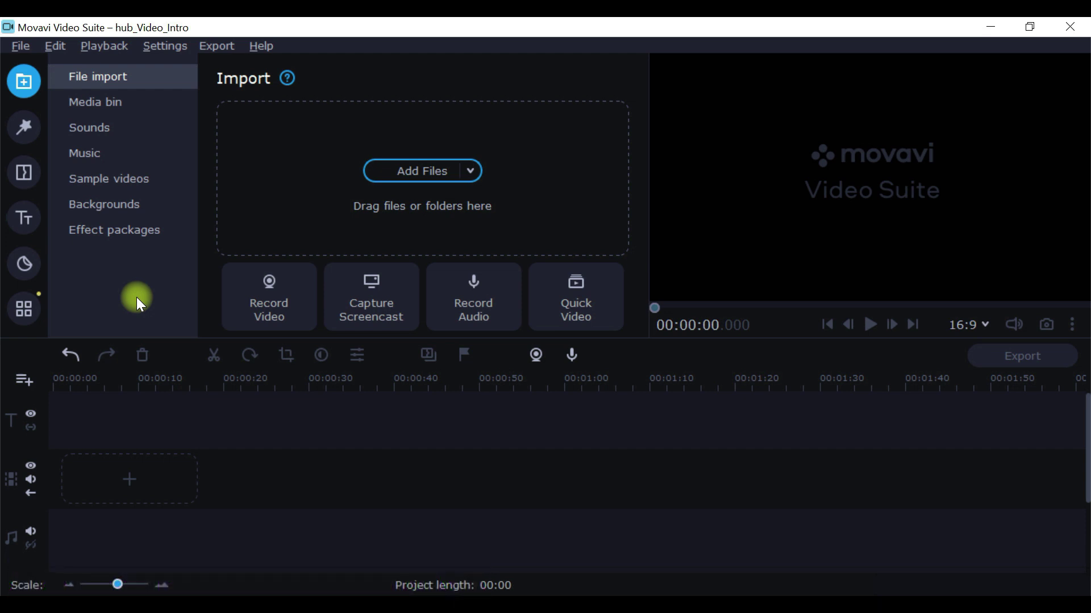
# Check the installed effect packages, then scroll the available ones down to Click the Bell Pack
pyautogui.click(109, 229)
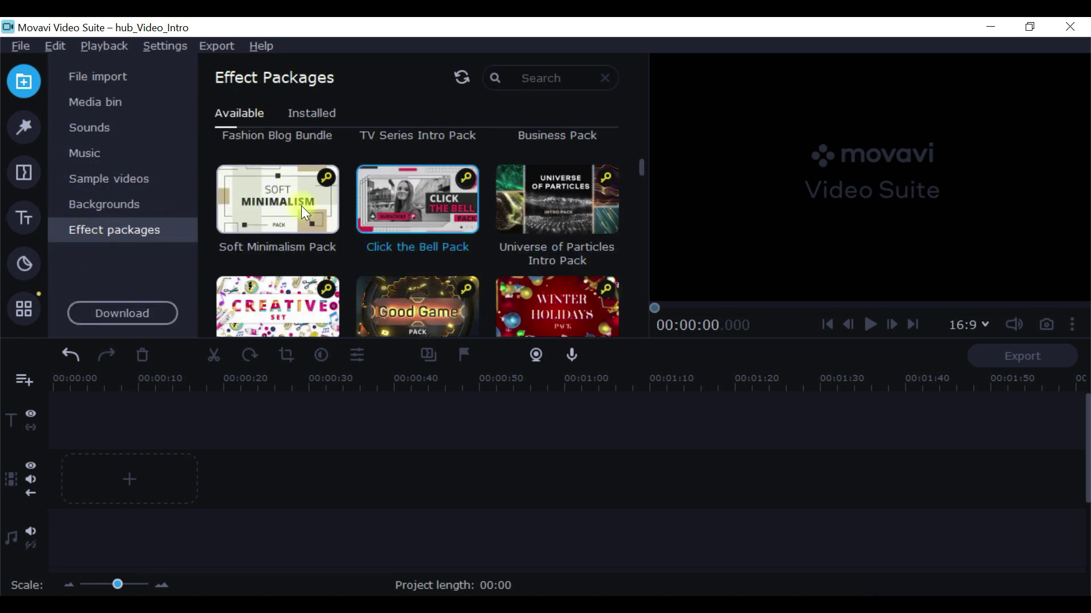
pyautogui.click(317, 114)
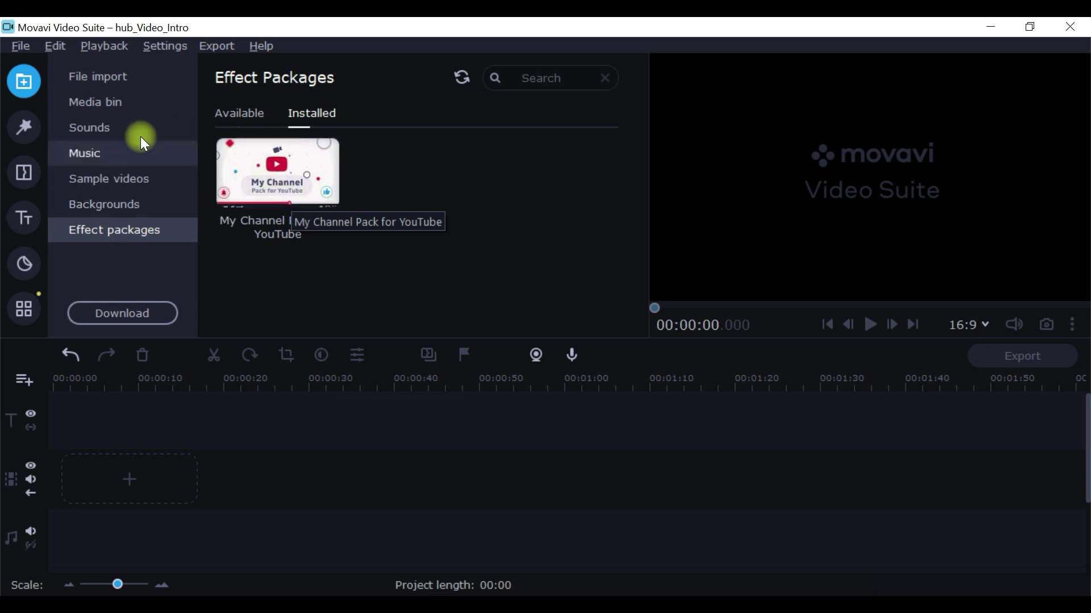
pyautogui.click(236, 121)
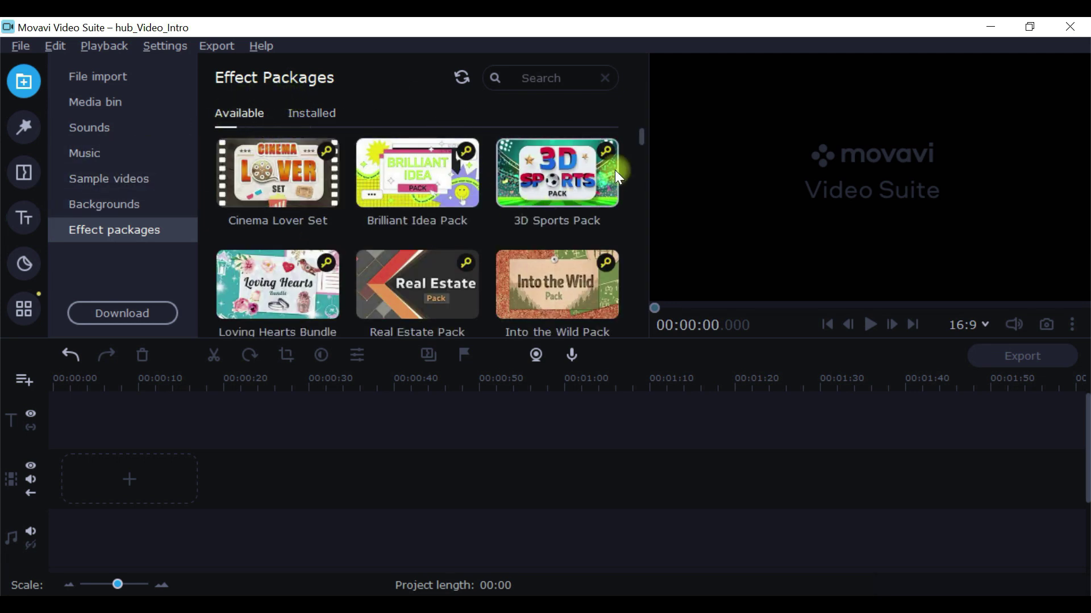
pyautogui.scroll(-2, 643, 138)
pyautogui.moveTo(646, 146); pyautogui.dragTo(655, 169)
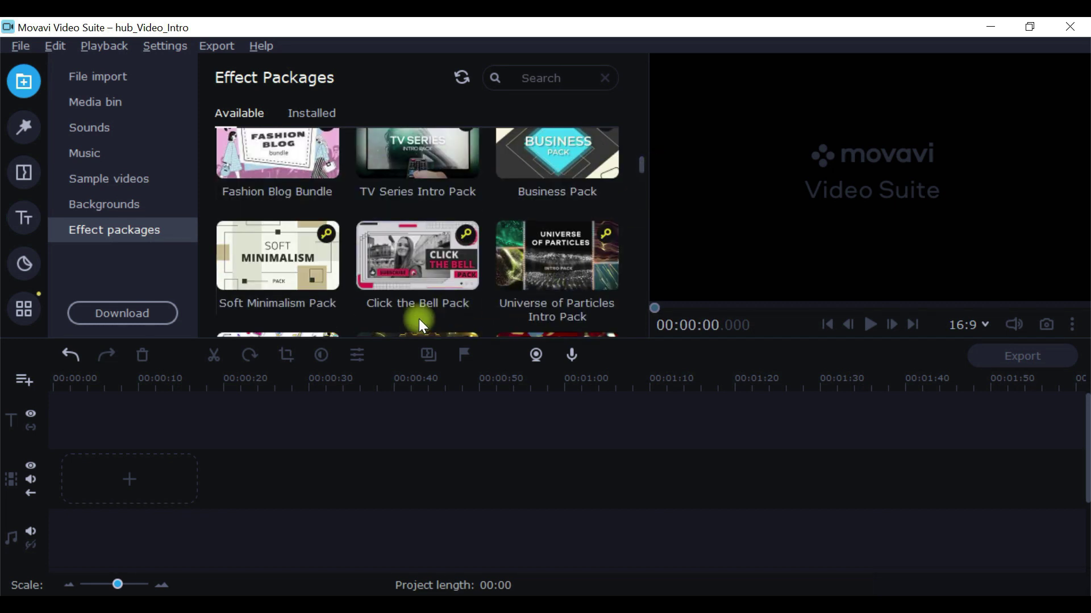
# Open the Click the Bell Pack store page and add its Personal licence to the cart
pyautogui.click(418, 277)
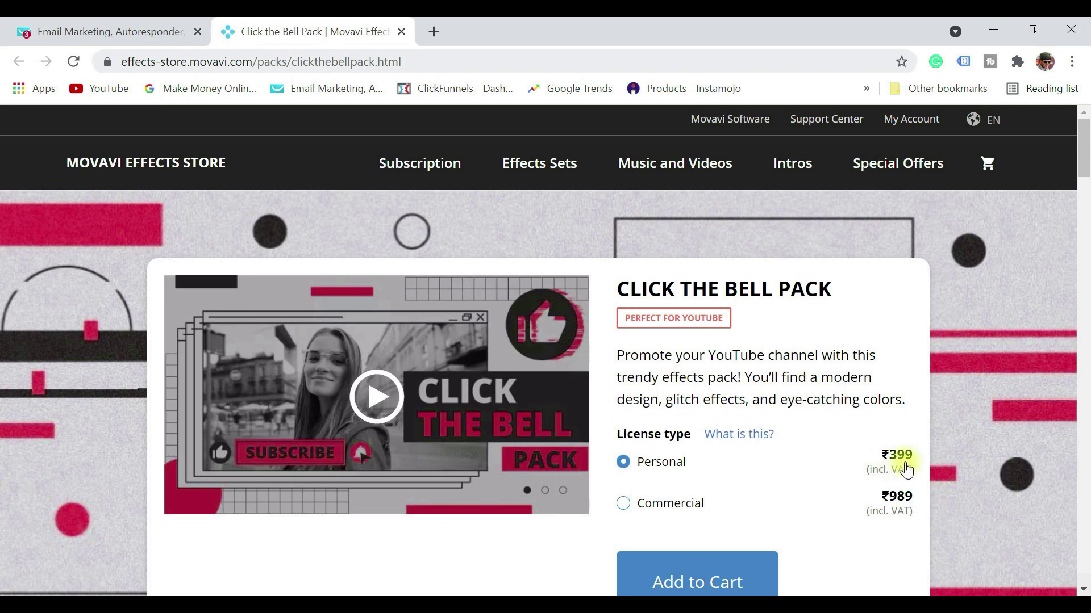
pyautogui.click(701, 583)
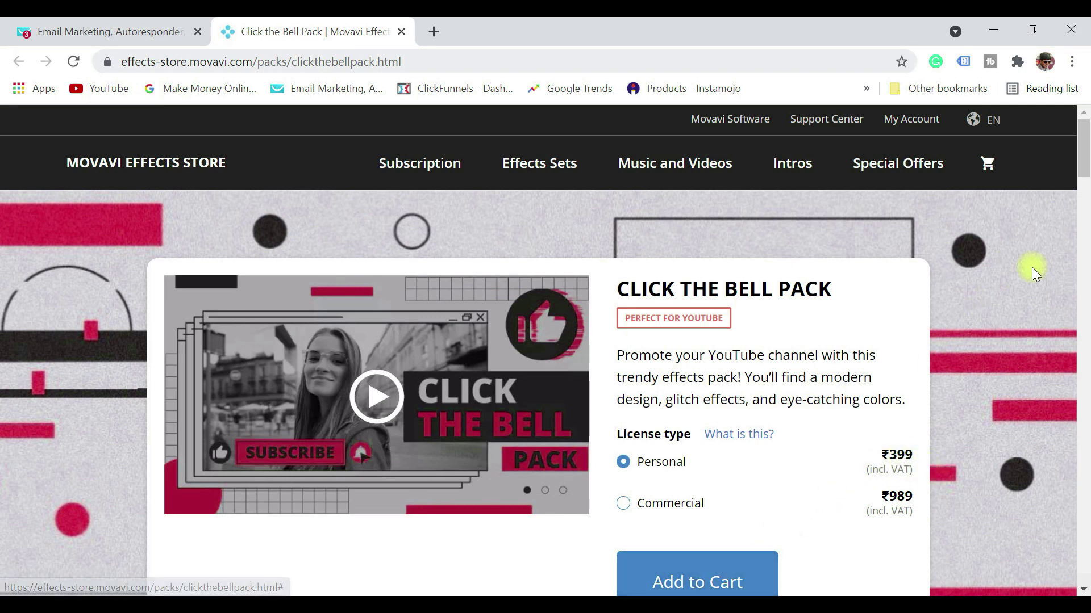
pyautogui.moveTo(1081, 166); pyautogui.dragTo(1081, 189)
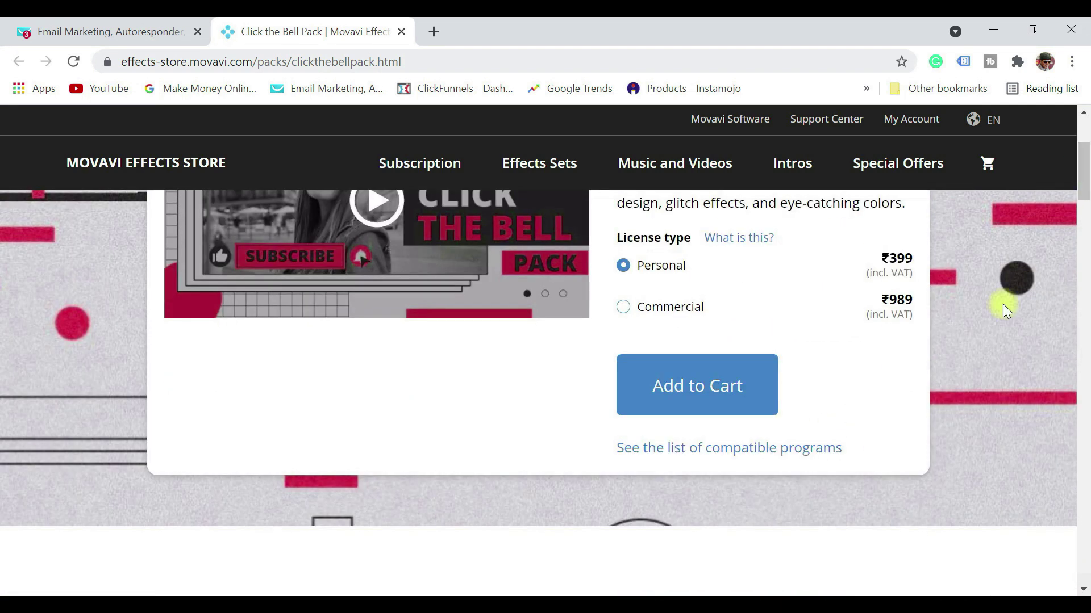
pyautogui.click(735, 389)
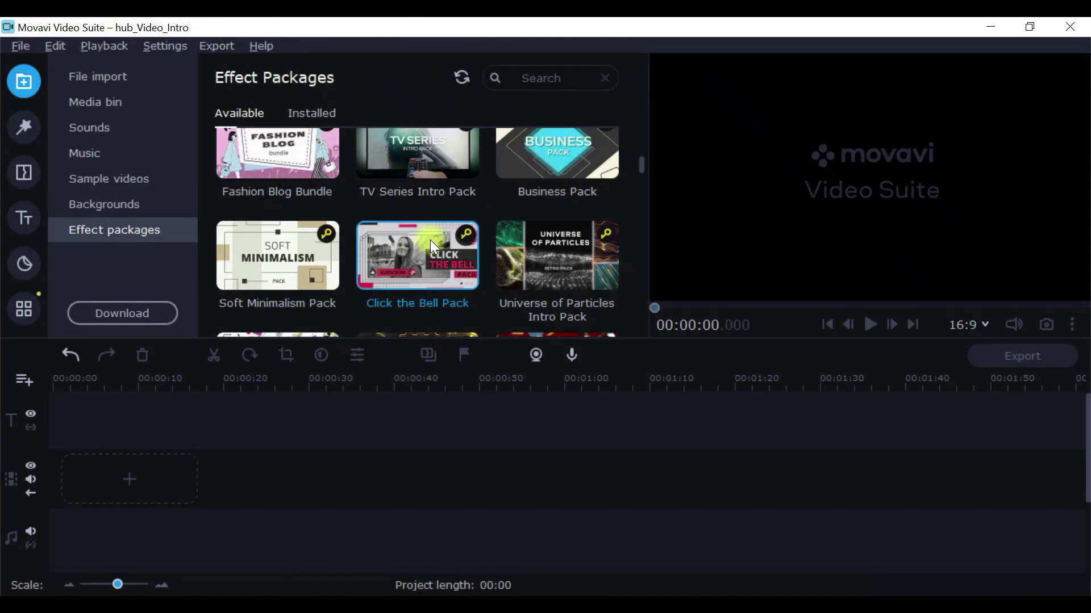
# Cancel activating Click the Bell Pack without a key, then view the Installed packages
pyautogui.click(467, 235)
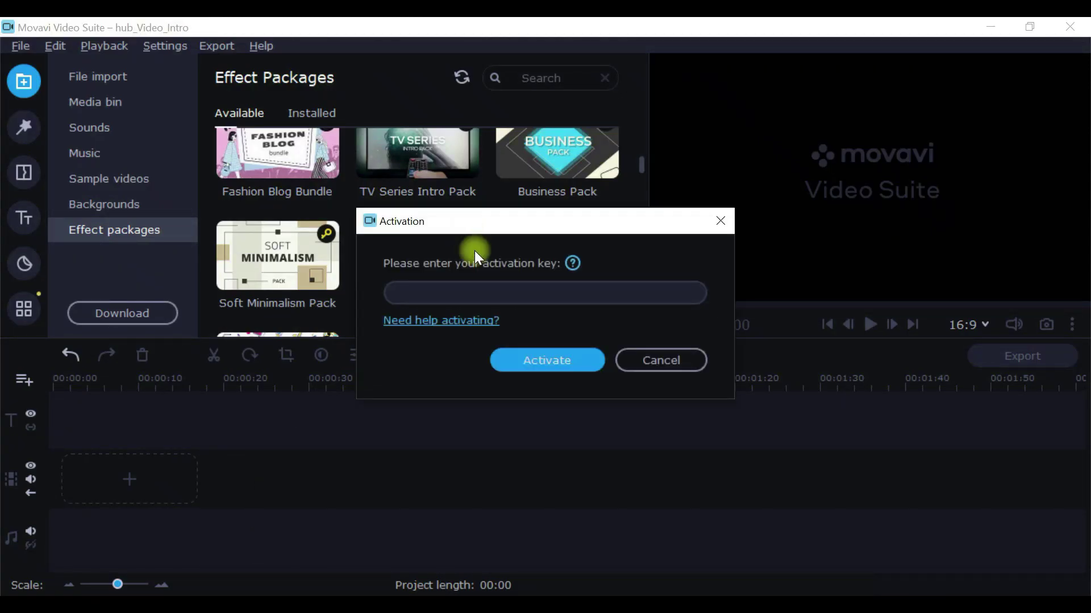
pyautogui.click(415, 295)
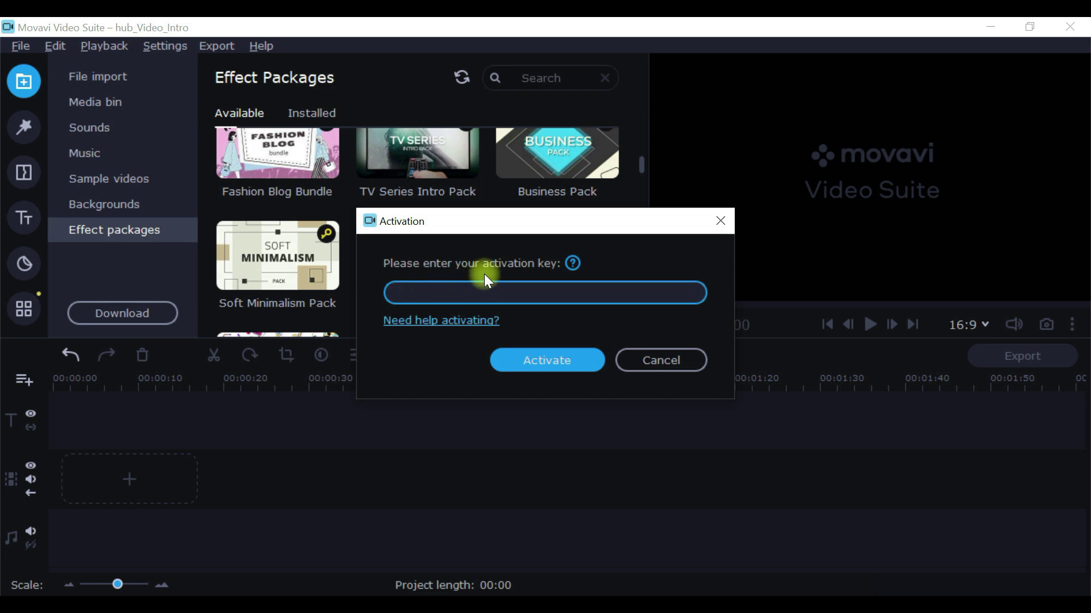
pyautogui.click(660, 361)
pyautogui.click(312, 118)
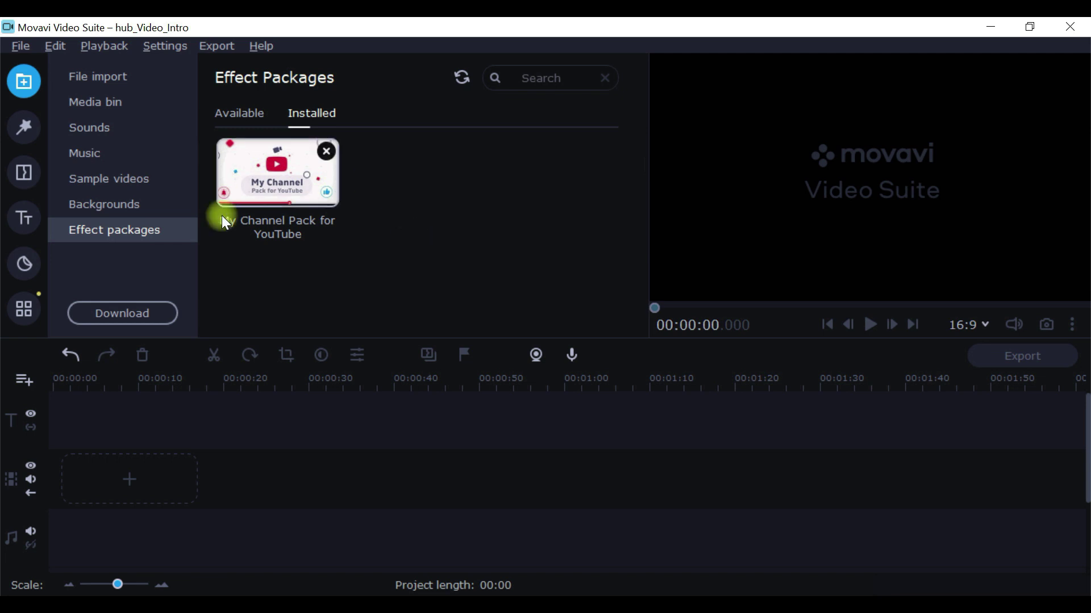
# Drag the Channel - light intro from Intro videos onto the video track, making the project 00:07
pyautogui.click(30, 217)
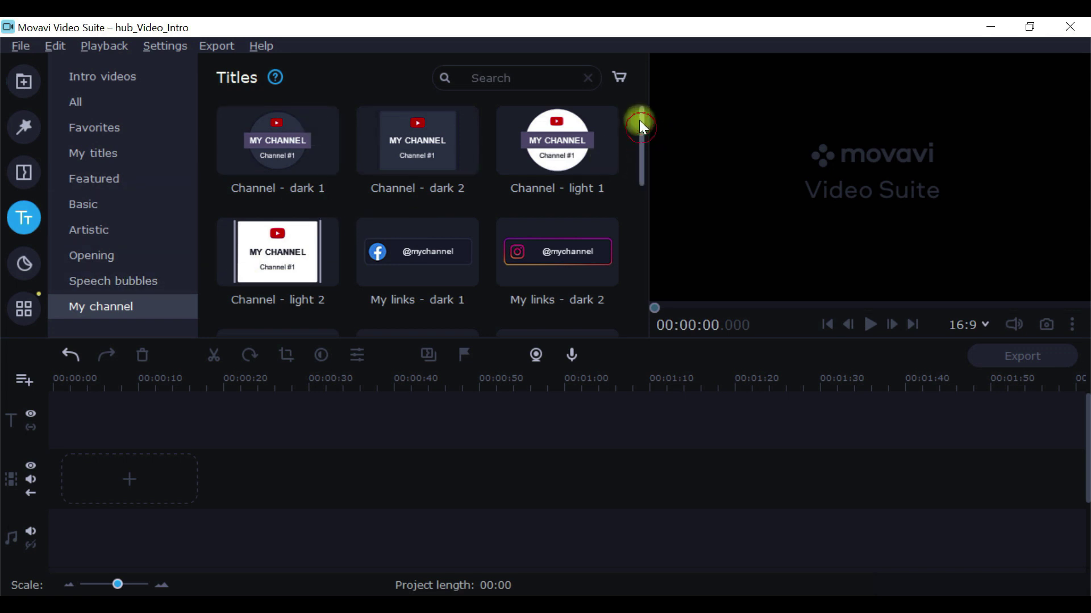
pyautogui.click(108, 85)
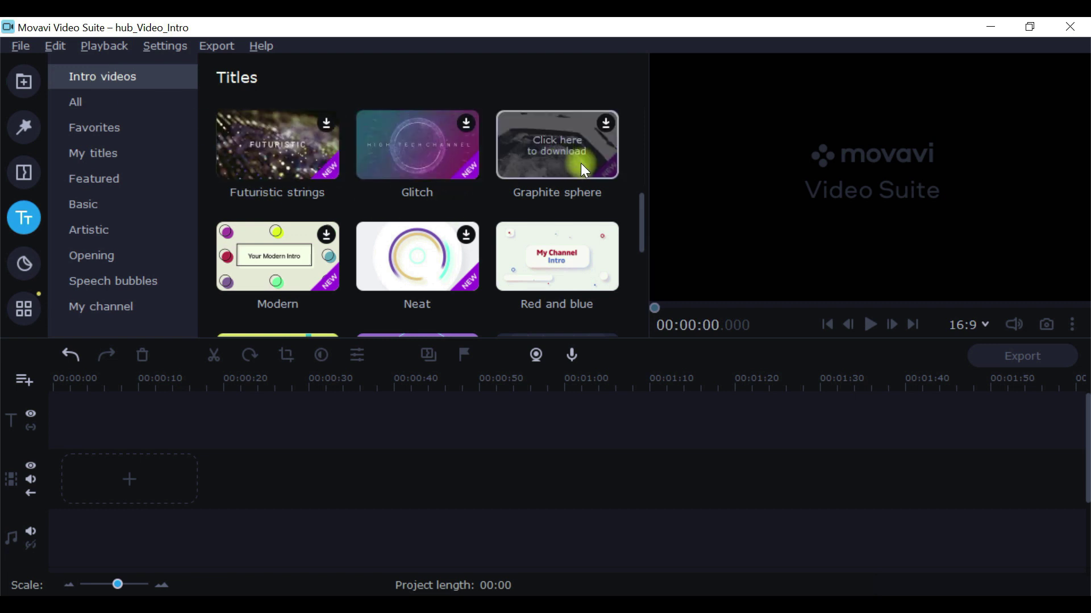
pyautogui.moveTo(643, 216); pyautogui.dragTo(645, 114)
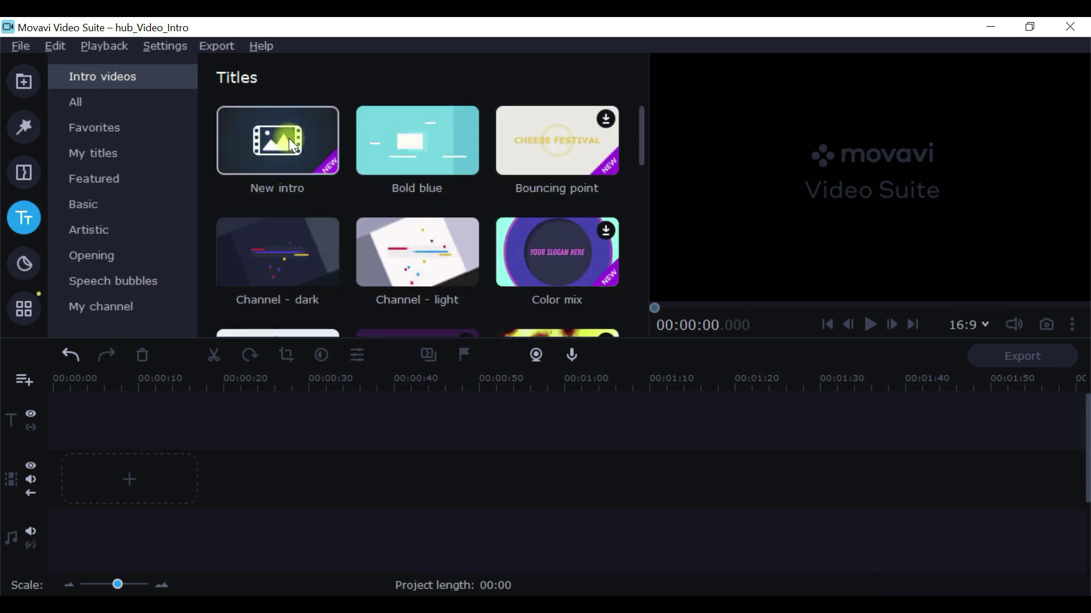
pyautogui.moveTo(642, 140); pyautogui.dragTo(643, 159)
pyautogui.moveTo(399, 181); pyautogui.dragTo(128, 427)
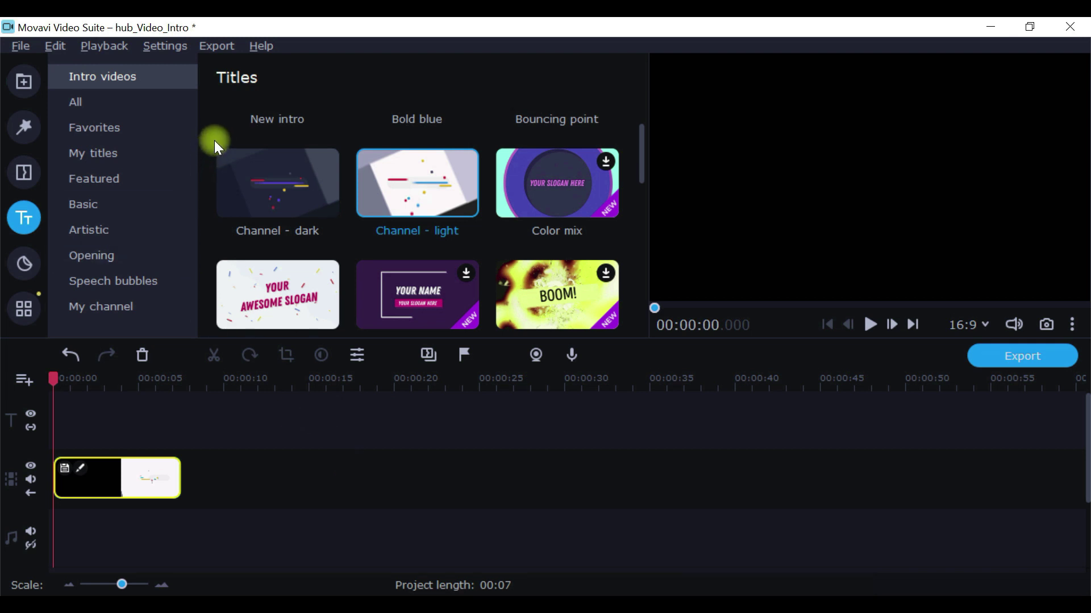
pyautogui.click(117, 311)
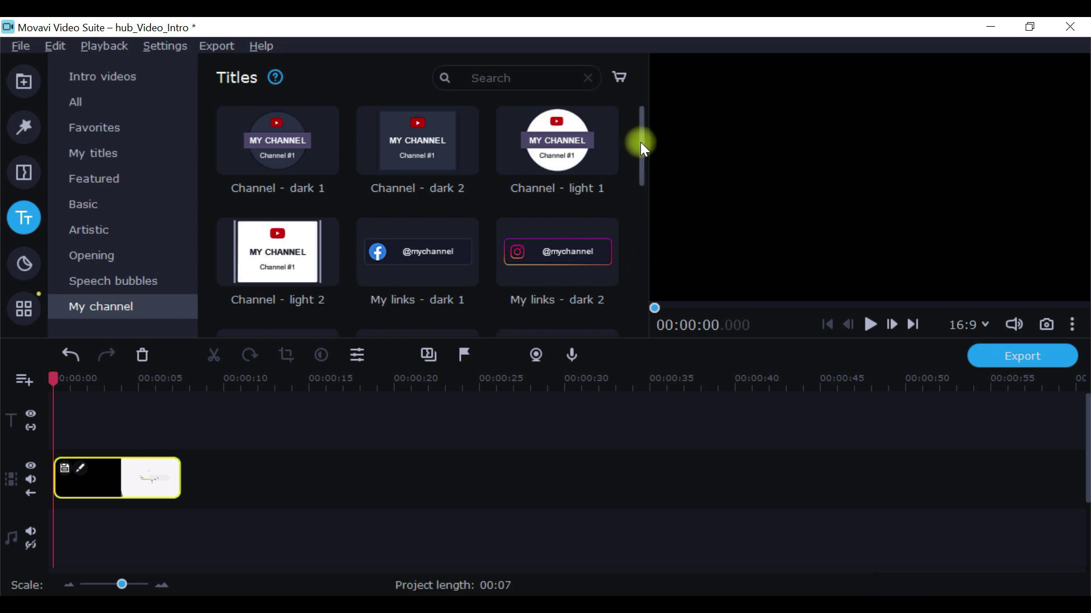
pyautogui.click(554, 151)
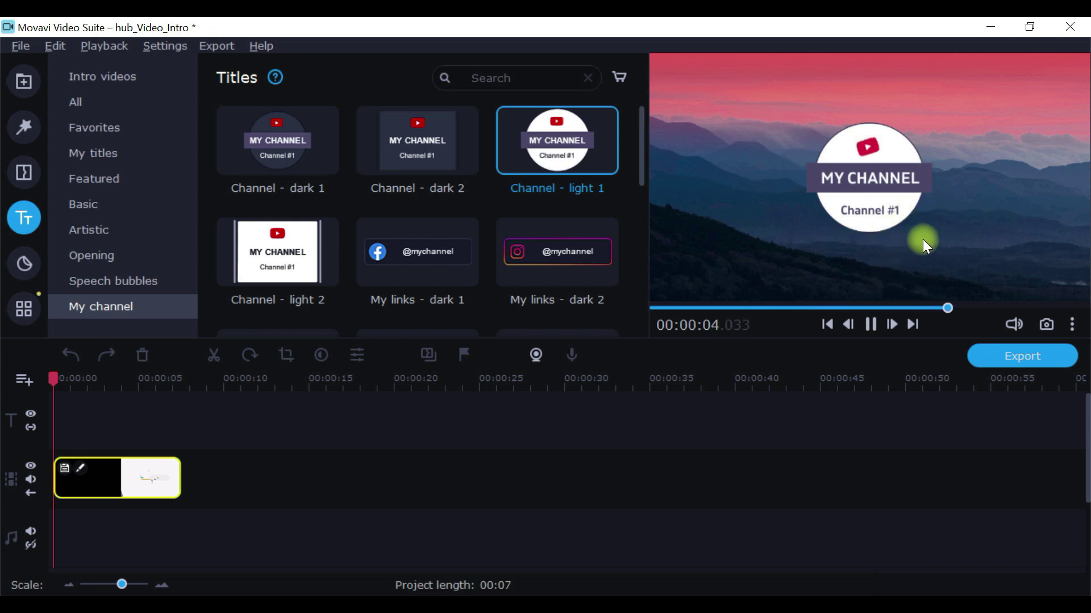
pyautogui.click(433, 164)
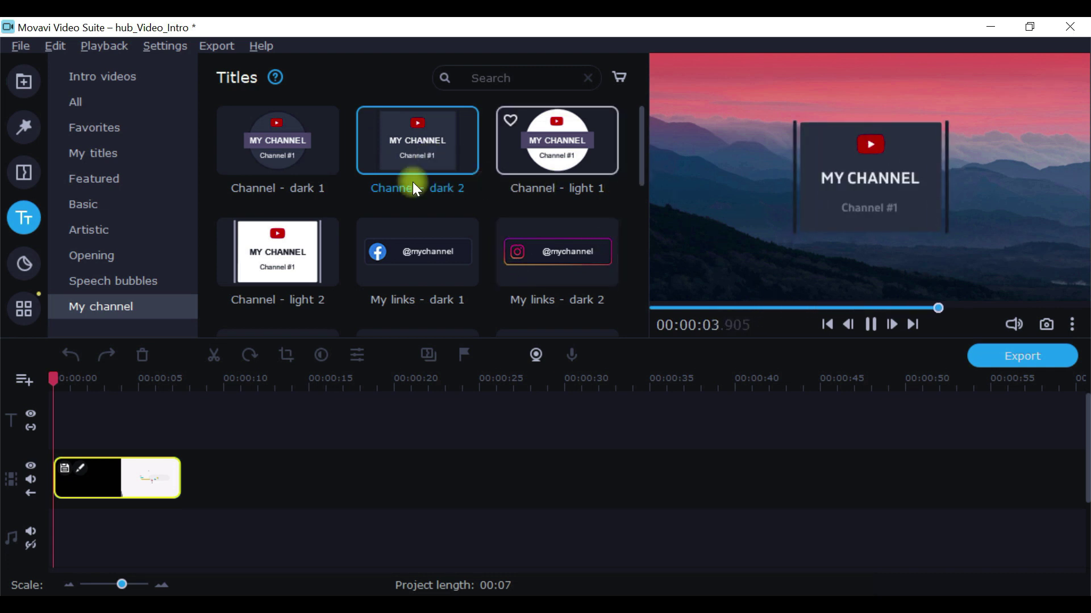
pyautogui.click(136, 74)
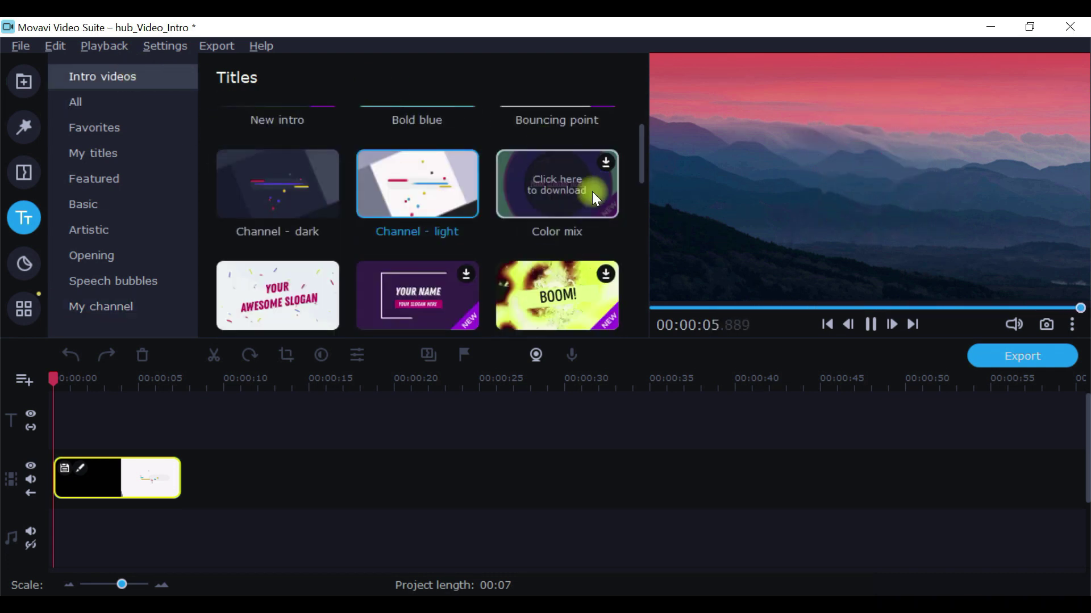
pyautogui.scroll(2, 592, 192)
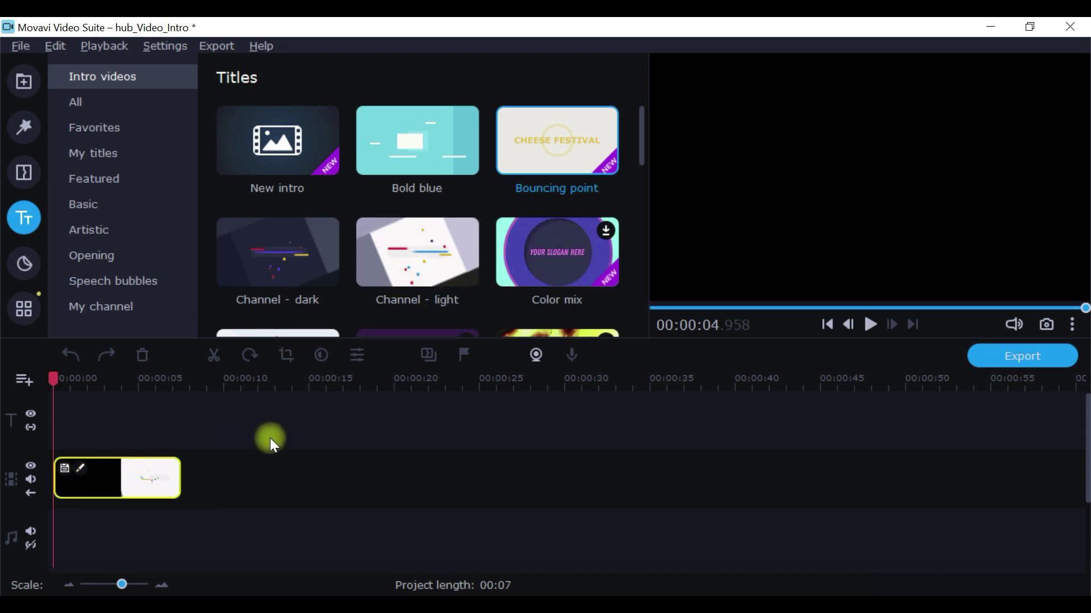
# Open the intro's title text and replace it with 'A2C Art And Crafts'
pyautogui.click(81, 469)
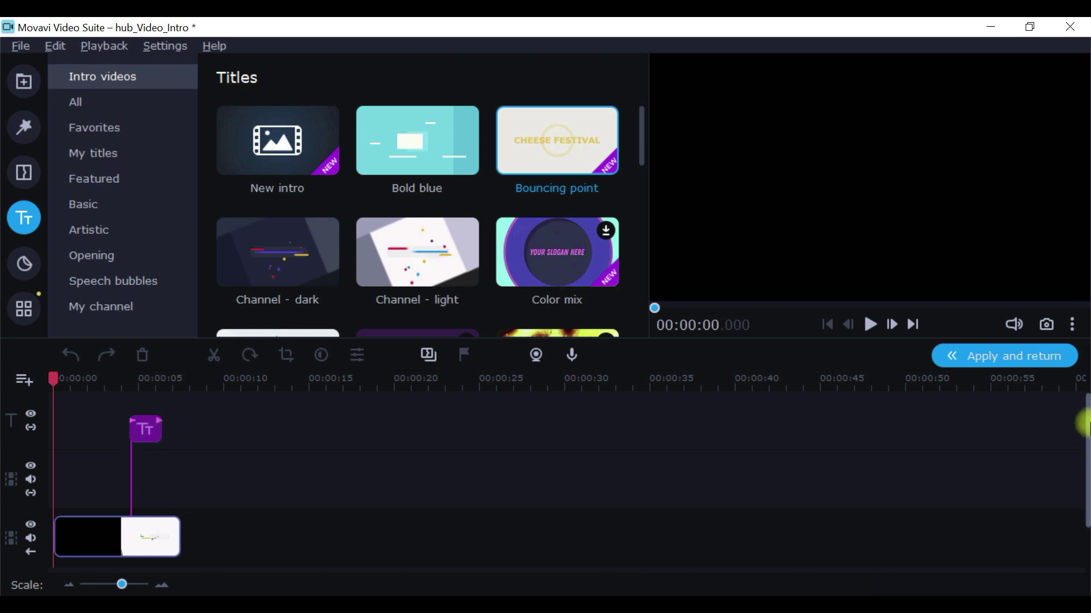
pyautogui.click(147, 436)
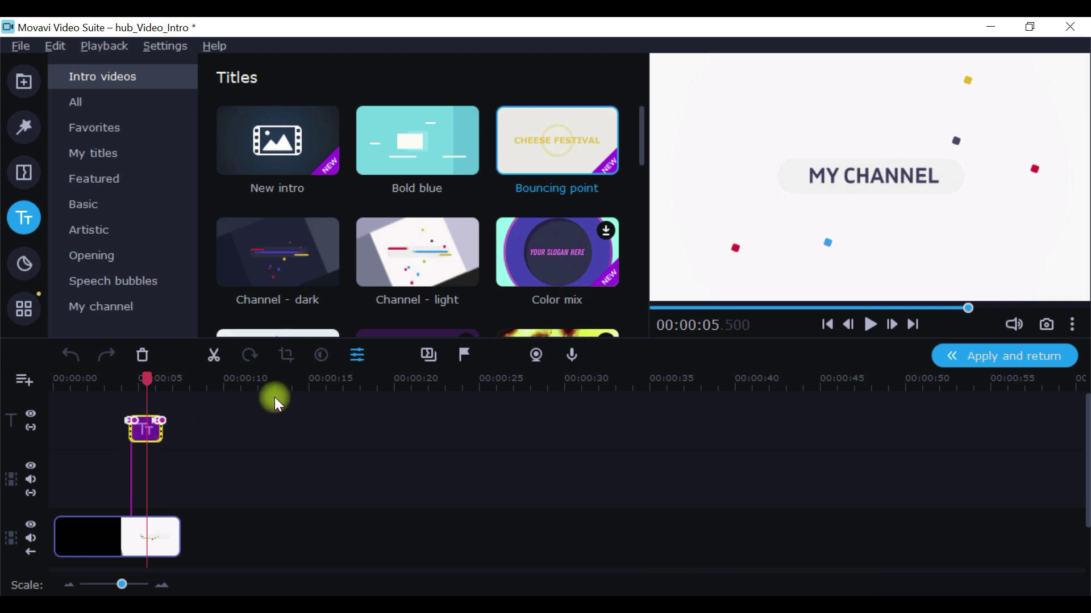
pyautogui.click(887, 183)
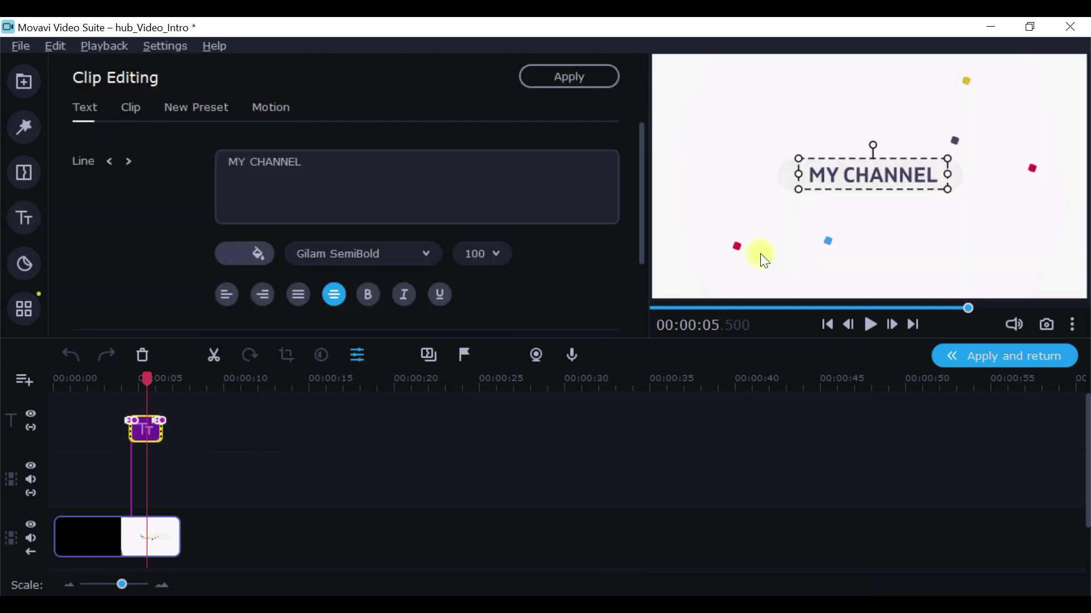
pyautogui.doubleClick(896, 180)
pyautogui.hotkey('ctrl', 'a')
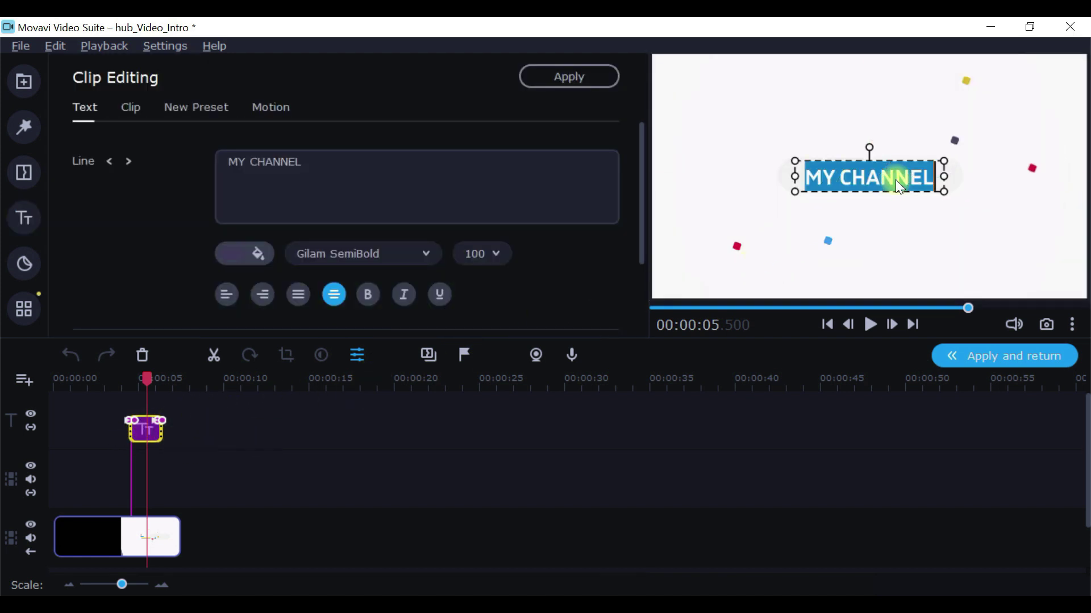
pyautogui.write('A2')
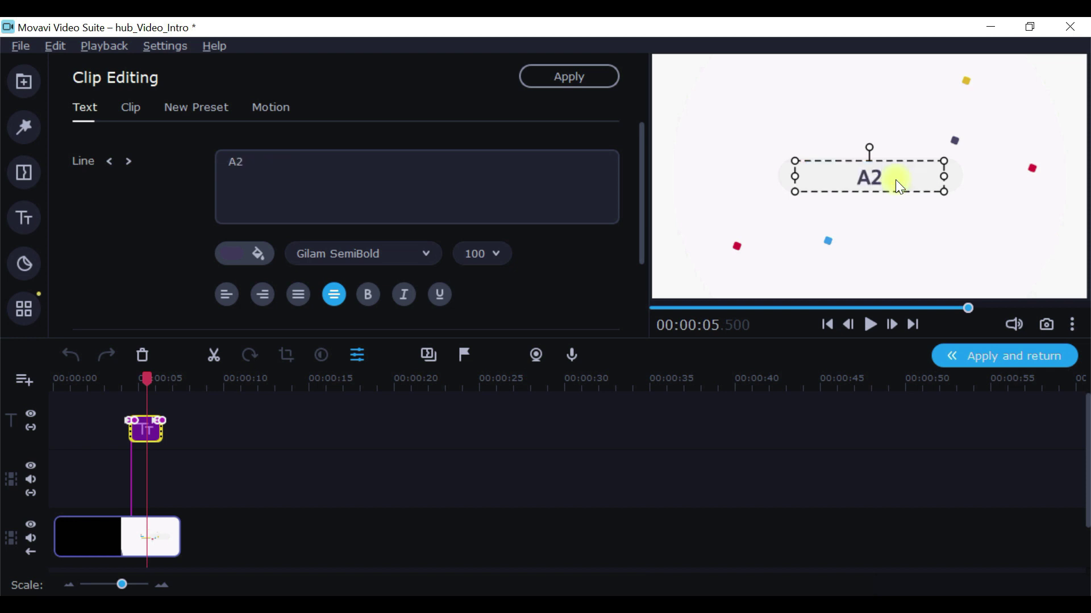
pyautogui.write('C Artis')
pyautogui.press('BackSpace')
pyautogui.press('BackSpace')
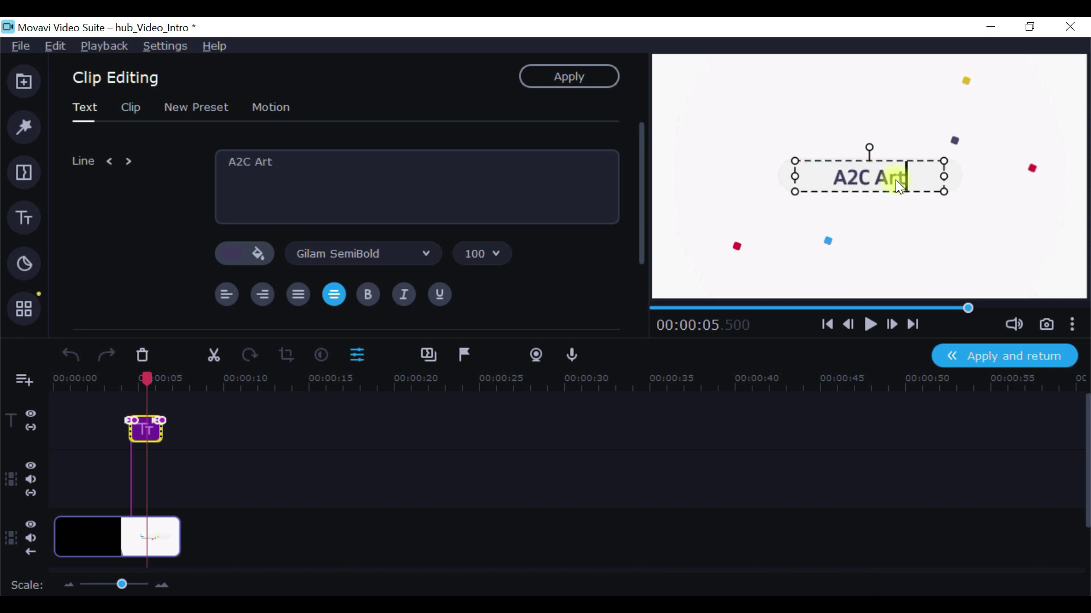
pyautogui.write('And Crfats')
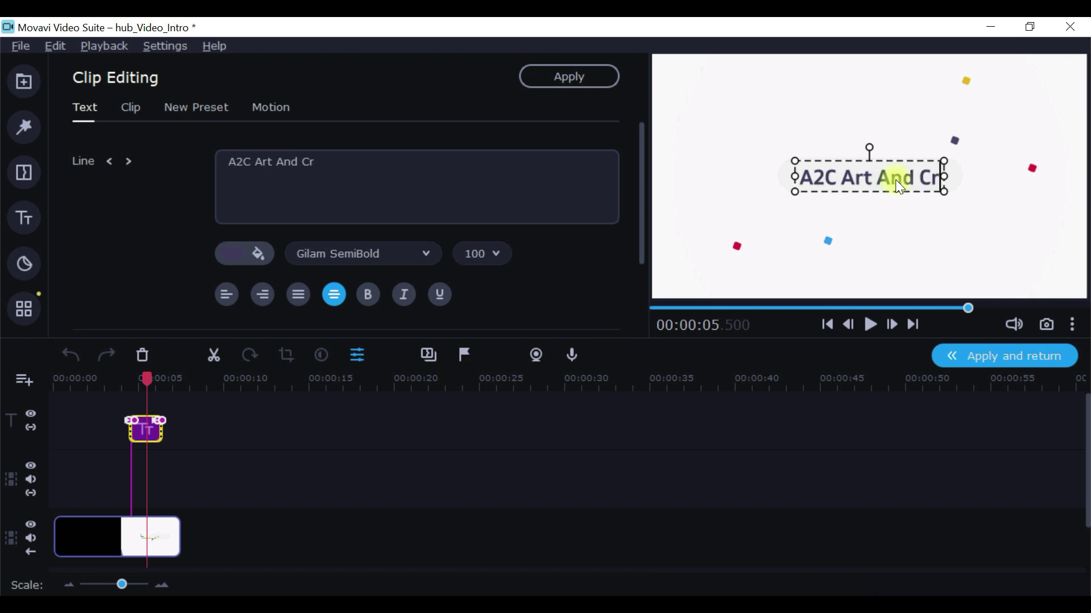
# Set the title text to size 72 and colour it red, then apply the changes
pyautogui.click(501, 253)
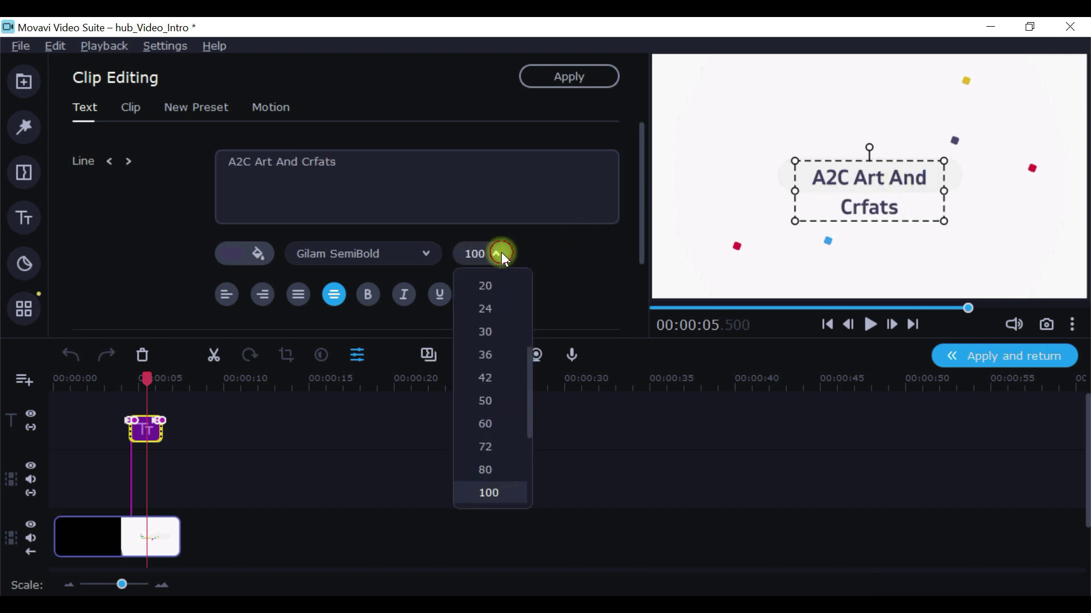
pyautogui.click(489, 423)
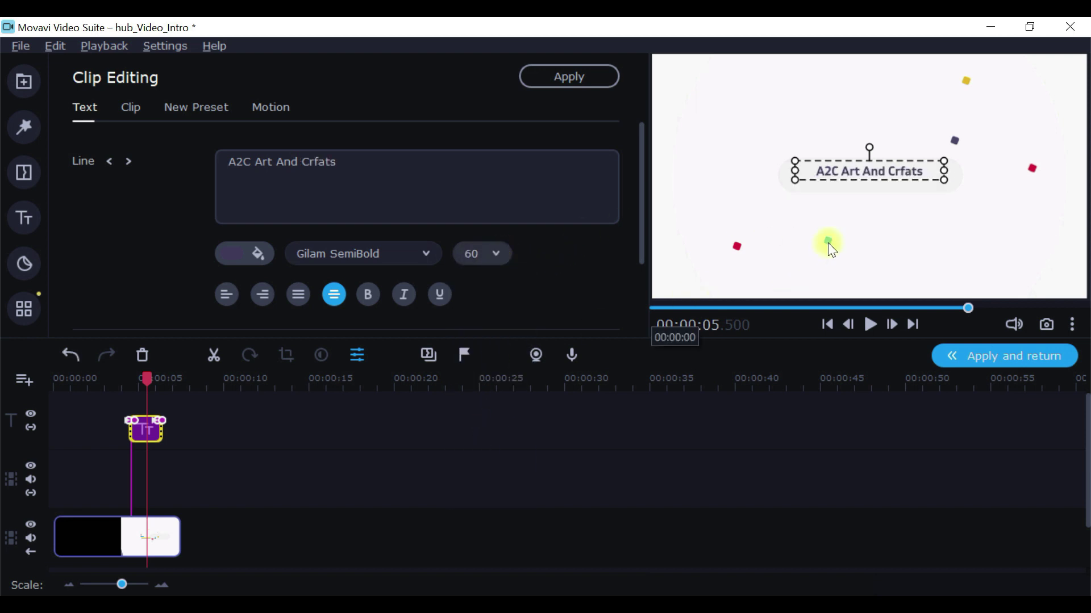
pyautogui.click(494, 256)
pyautogui.click(492, 440)
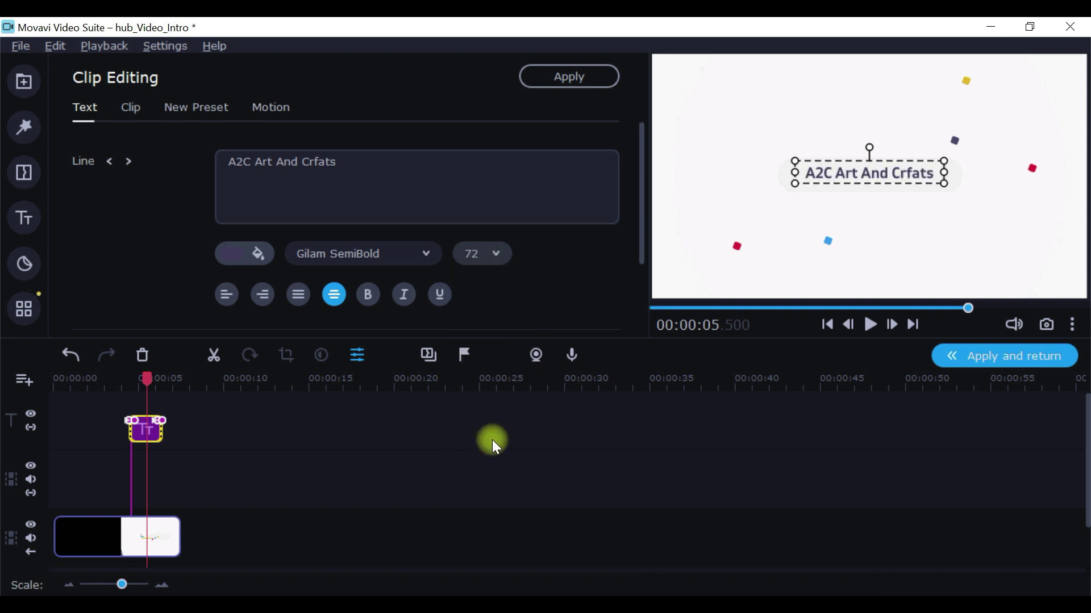
pyautogui.click(257, 255)
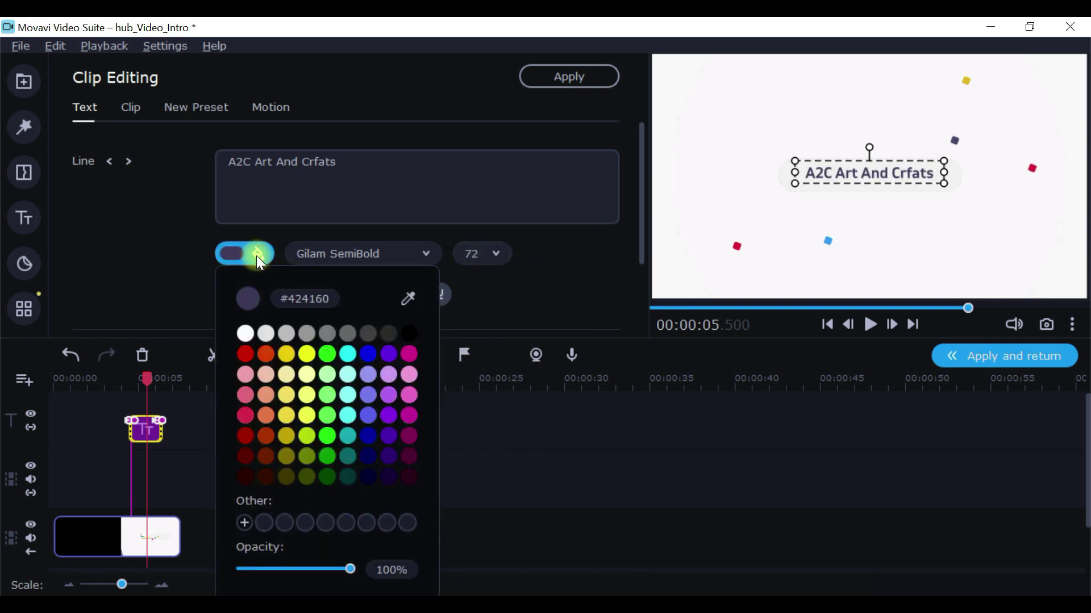
pyautogui.click(260, 356)
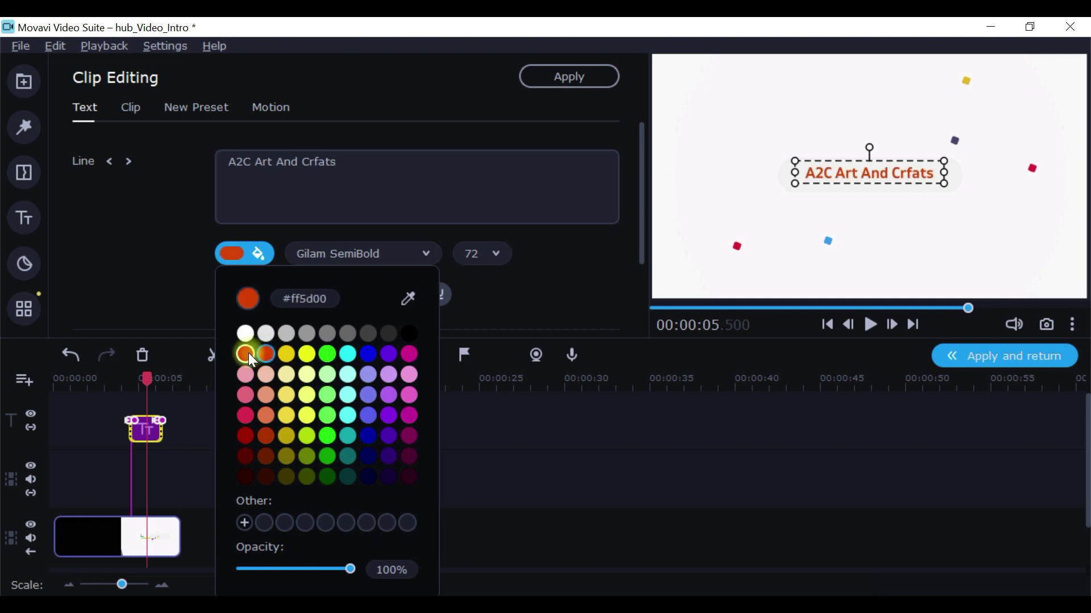
pyautogui.click(248, 354)
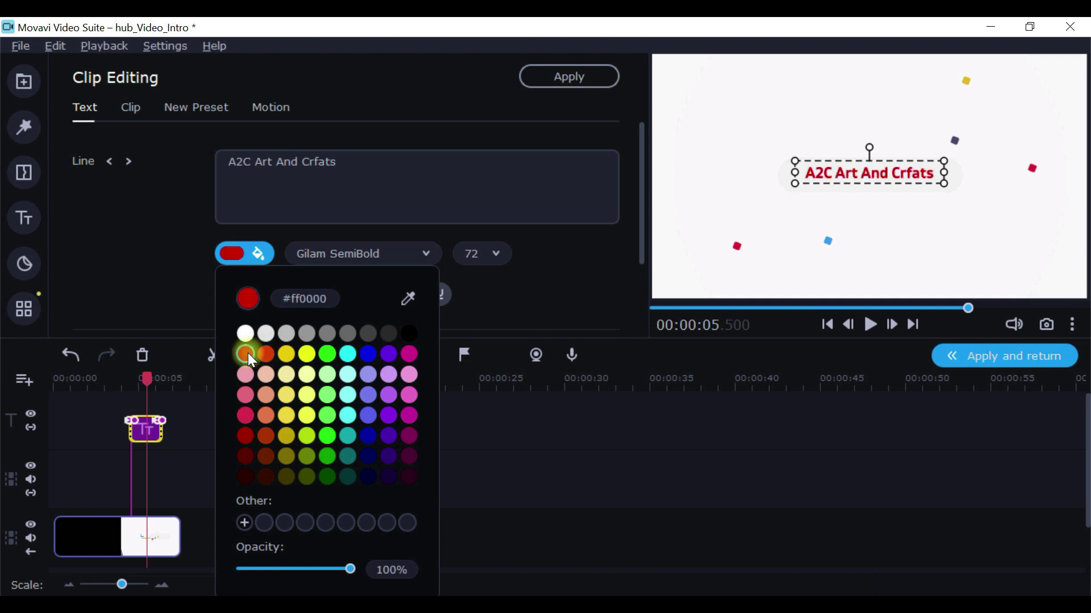
pyautogui.click(370, 359)
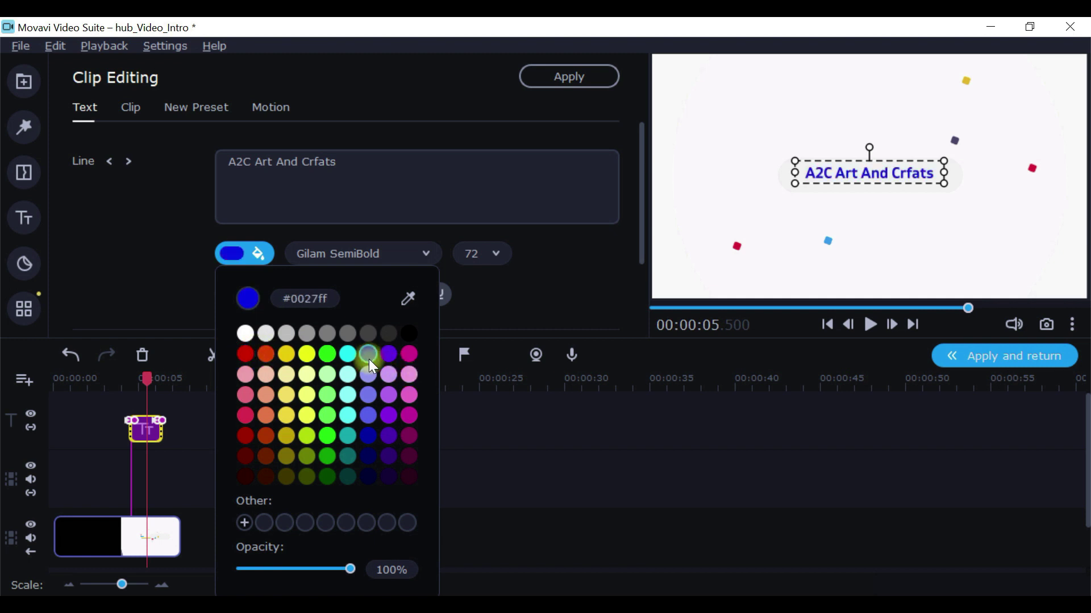
pyautogui.click(245, 355)
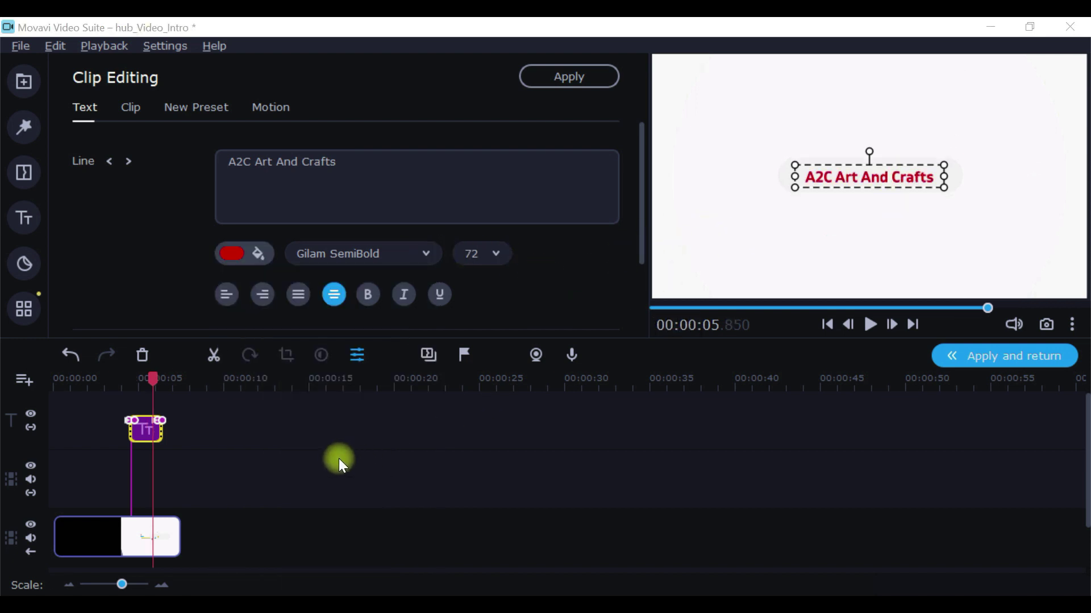
pyautogui.click(339, 459)
pyautogui.click(1001, 358)
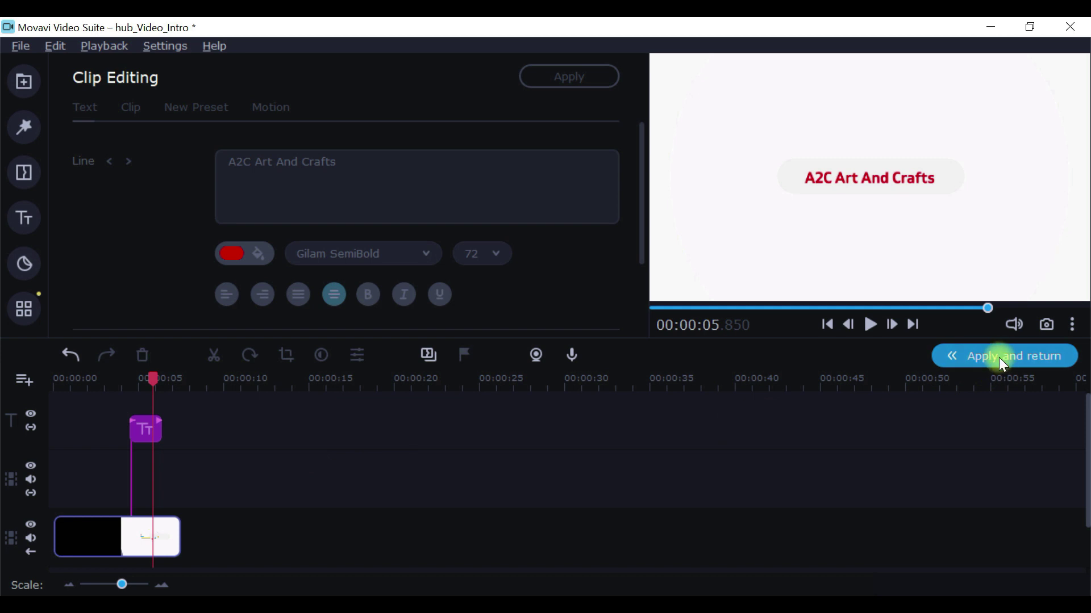
# Return to the main project timeline and play the intro from the start
pyautogui.click(1001, 358)
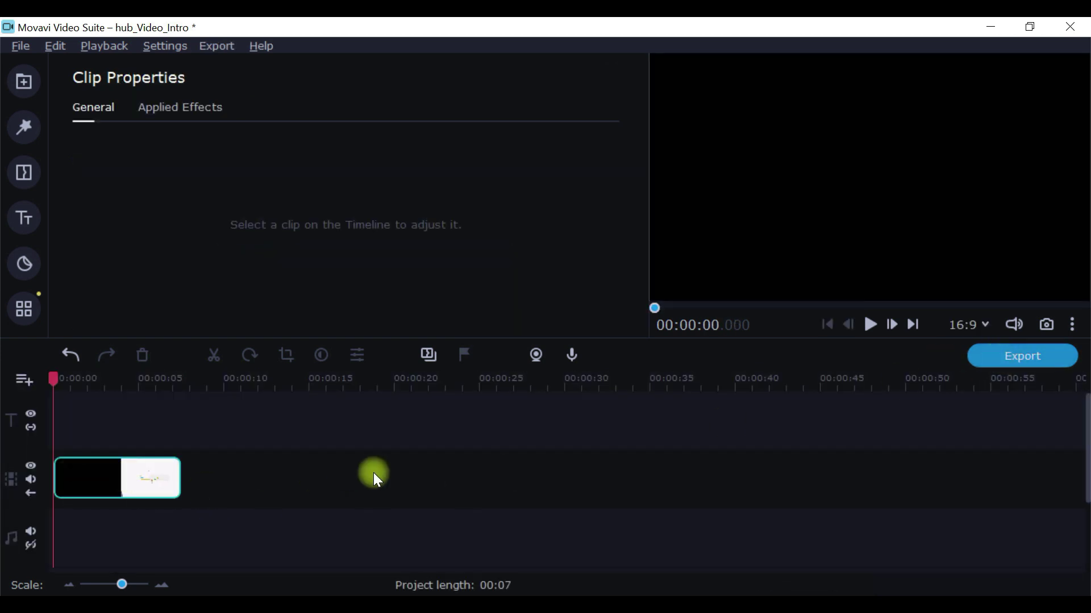
pyautogui.click(870, 325)
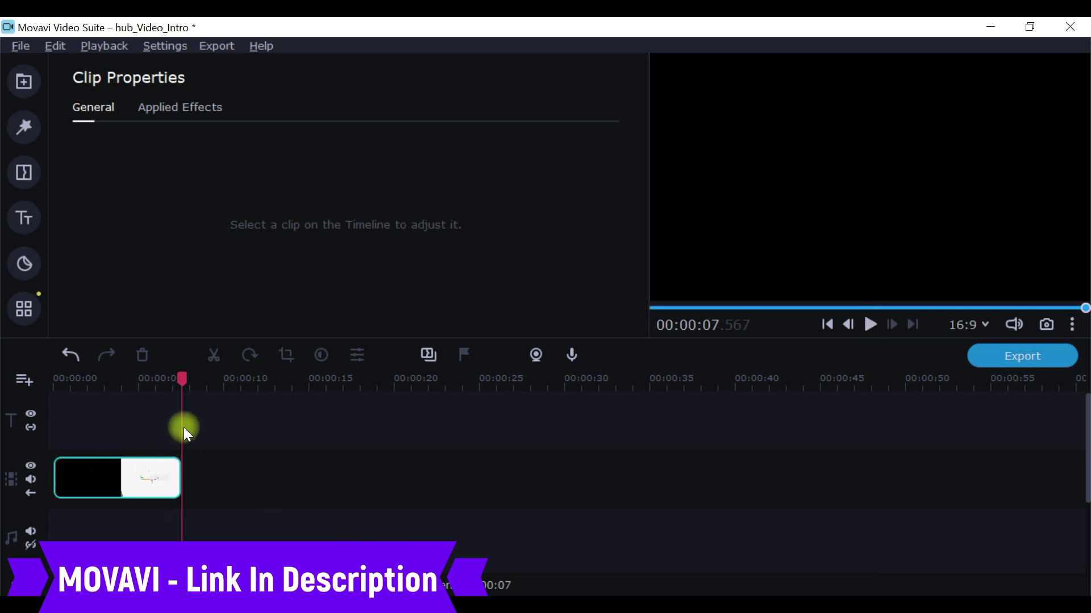
# Open the intro clip for editing and speed its video up to 146%
pyautogui.moveTo(171, 475)
pyautogui.click(80, 468)
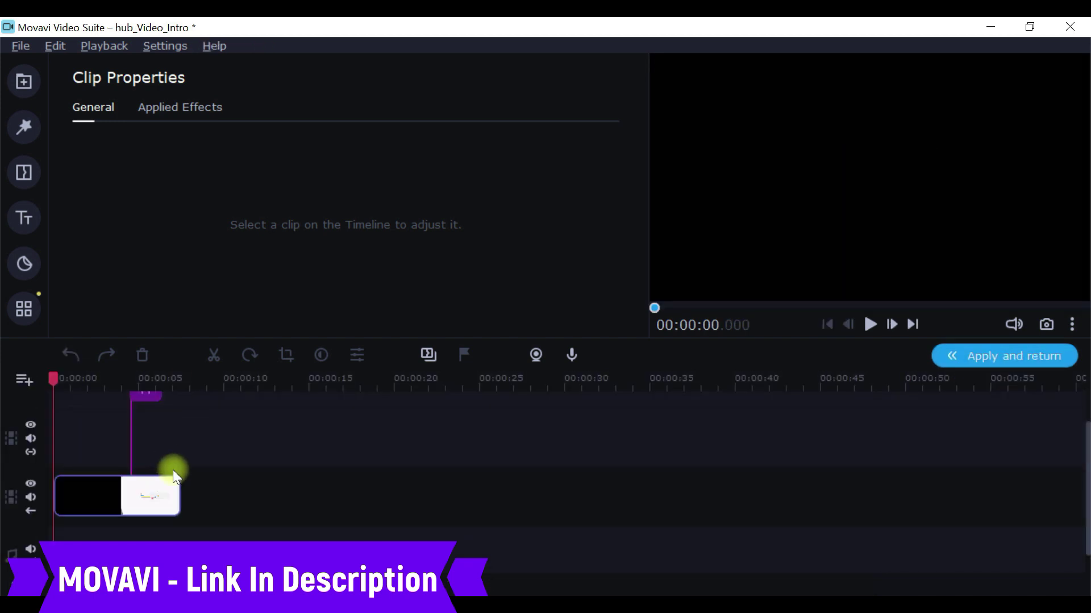
pyautogui.moveTo(1085, 467); pyautogui.dragTo(1080, 436)
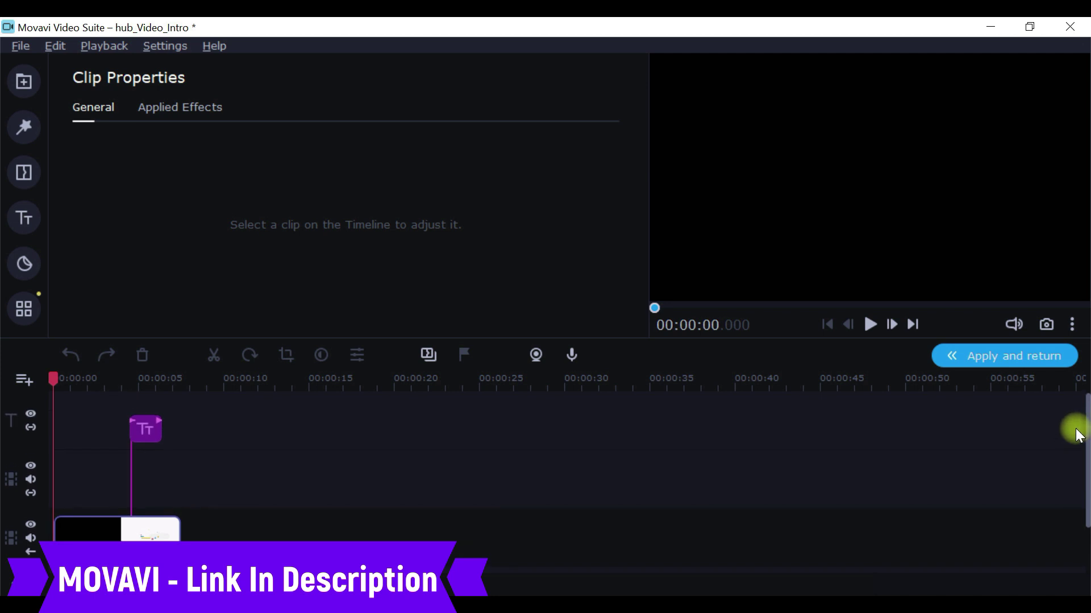
pyautogui.click(143, 534)
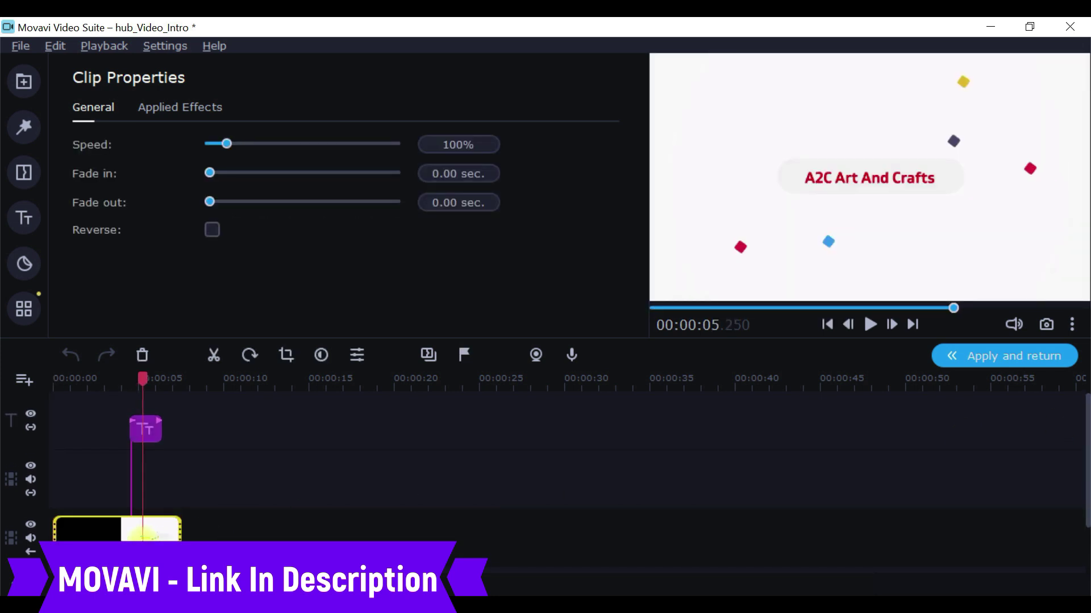
pyautogui.moveTo(229, 144); pyautogui.dragTo(237, 145)
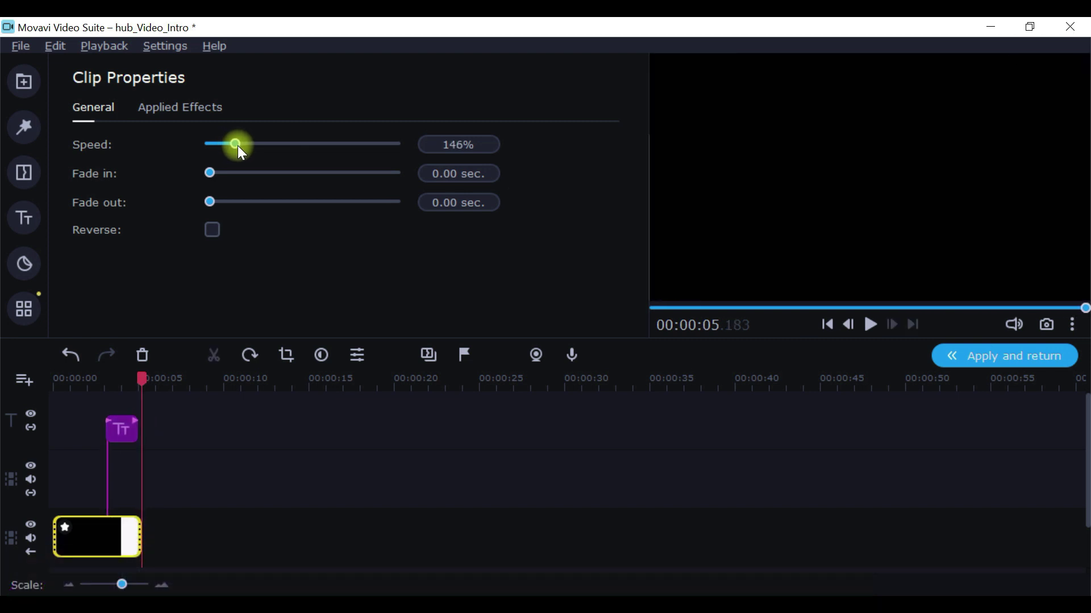
pyautogui.click(158, 472)
# Shift the title clip slightly earlier, preview the sped-up intro, and apply the edits
pyautogui.doubleClick(127, 436)
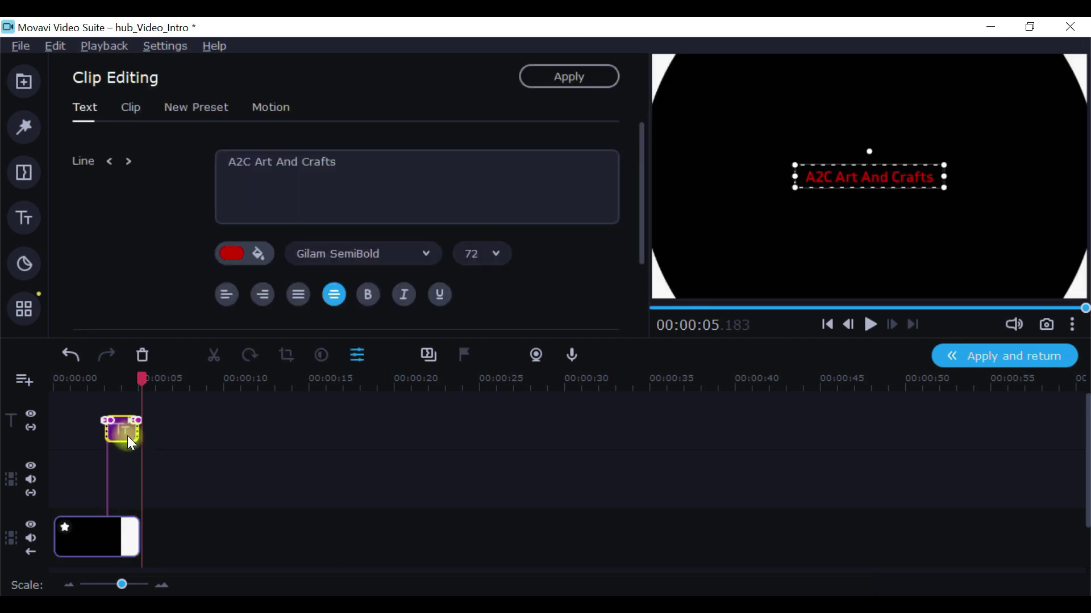
pyautogui.click(125, 435)
pyautogui.moveTo(105, 435); pyautogui.dragTo(131, 436)
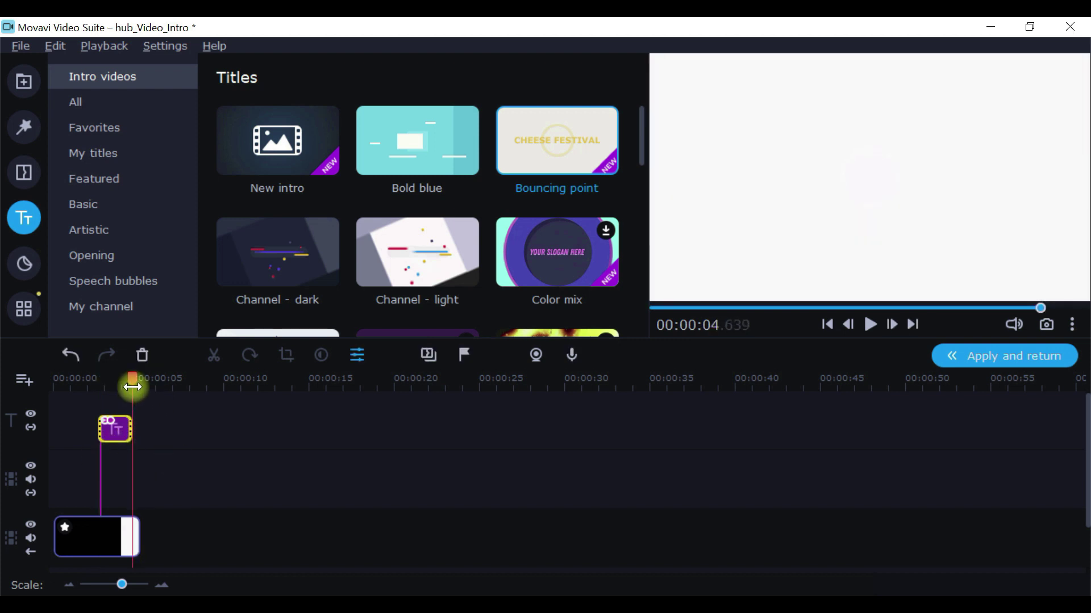
pyautogui.moveTo(132, 380); pyautogui.dragTo(21, 395)
pyautogui.click(869, 325)
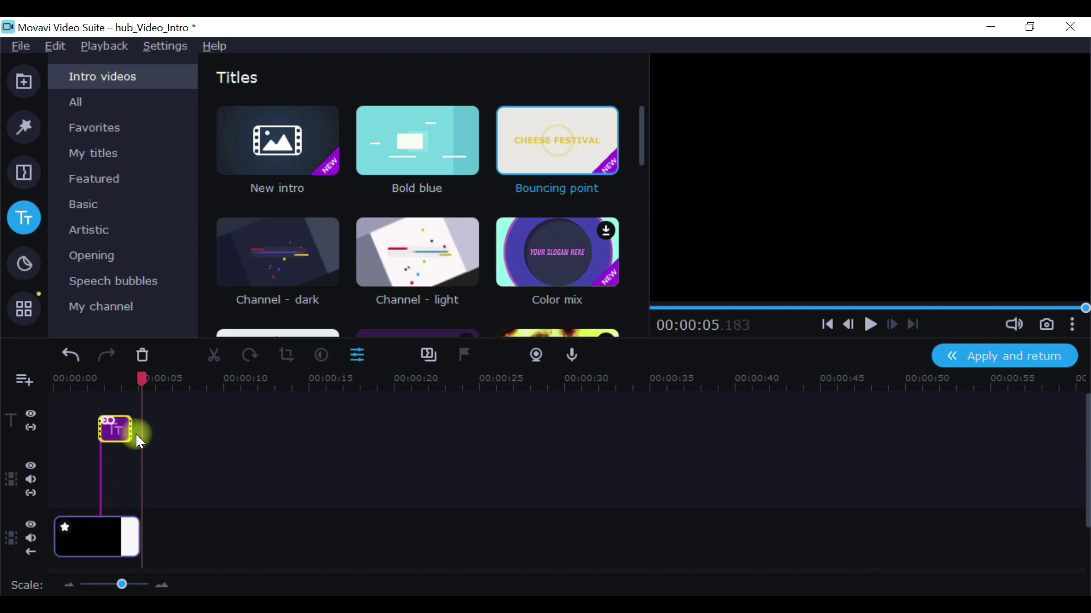
pyautogui.moveTo(143, 378); pyautogui.dragTo(23, 378)
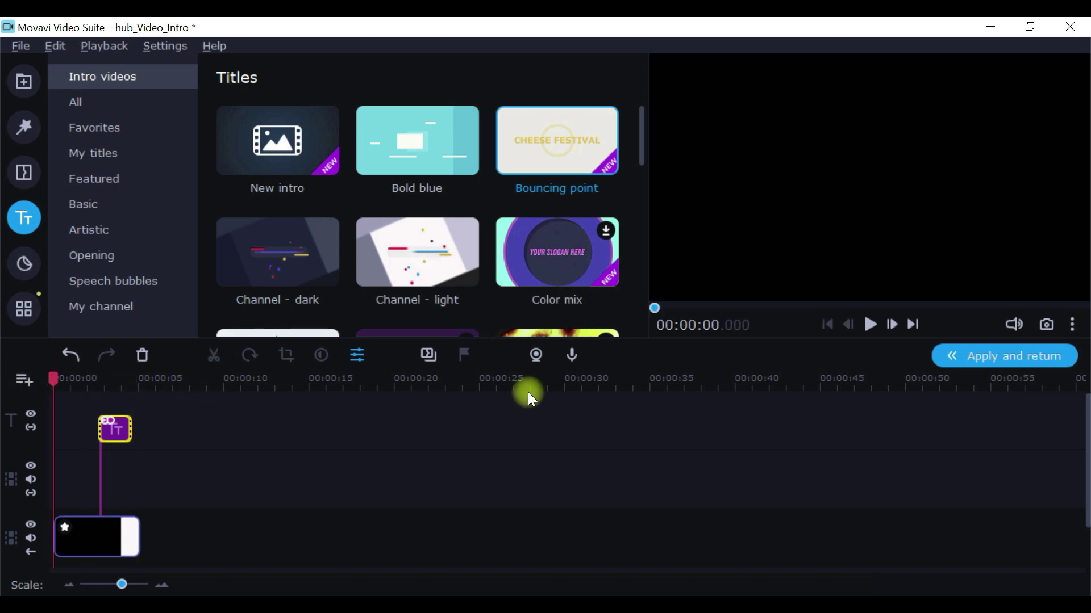
pyautogui.click(867, 324)
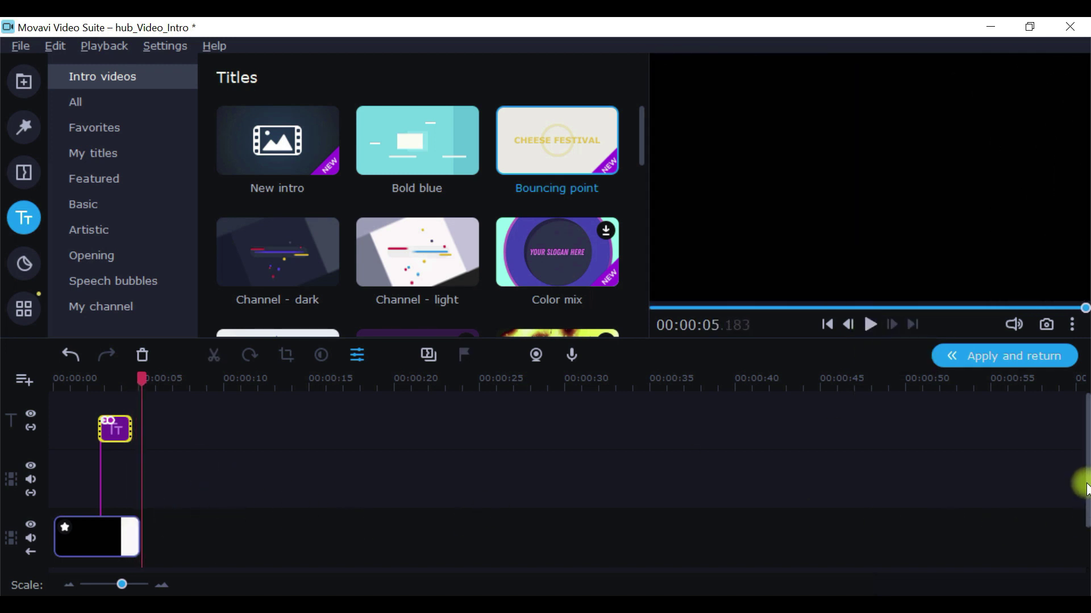
pyautogui.click(1000, 364)
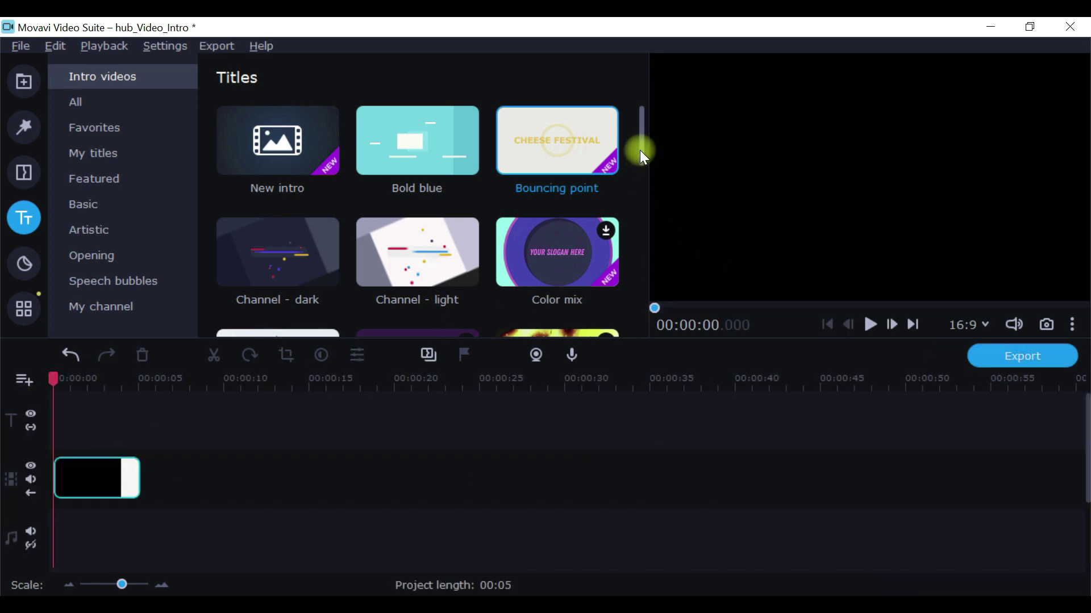
# Drag Channel - light 1 from the My channel titles onto the timeline after the black clip
pyautogui.moveTo(639, 150); pyautogui.dragTo(642, 186)
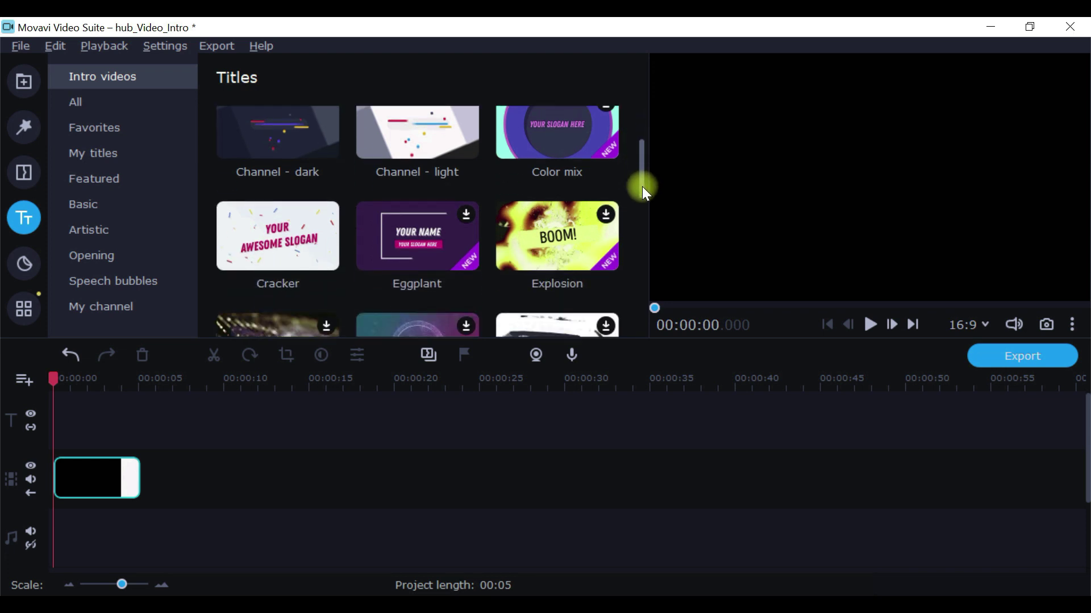
pyautogui.click(97, 309)
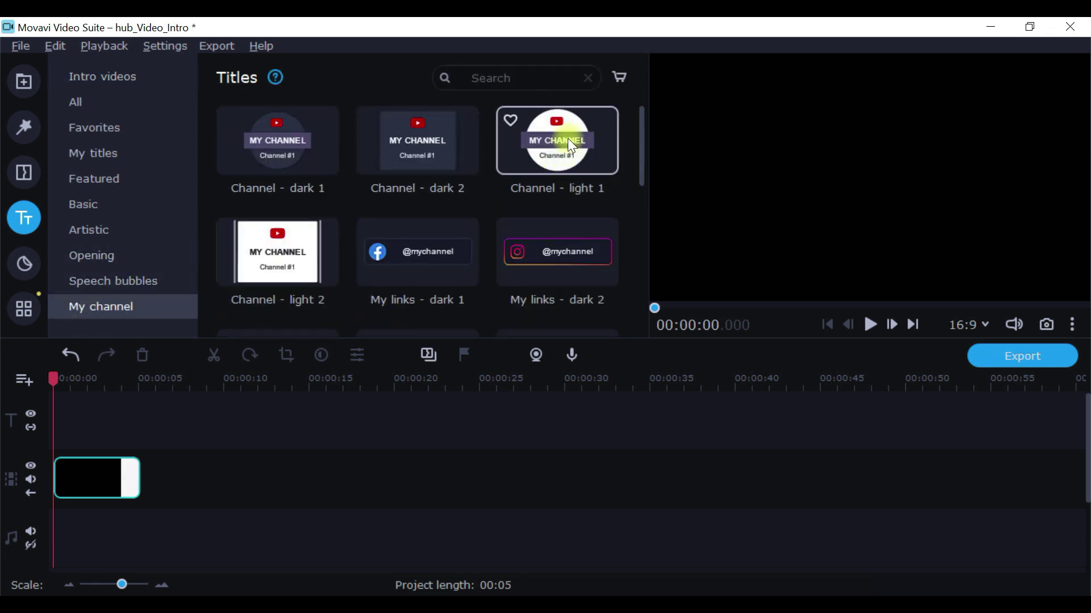
pyautogui.moveTo(603, 138); pyautogui.dragTo(249, 463)
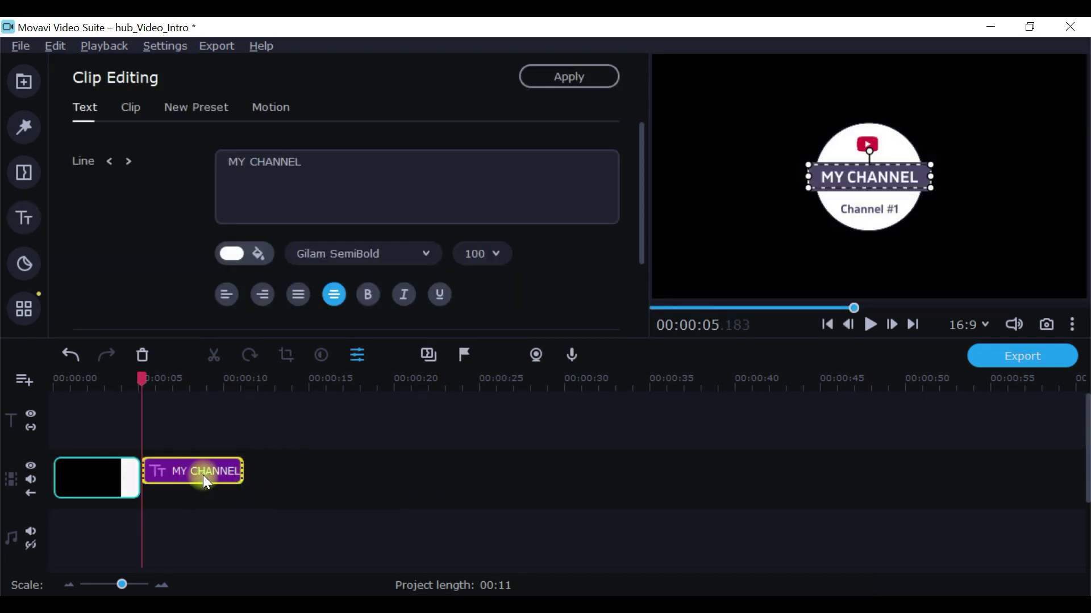
# Select the new title clip and delete its Channel #1 text line
pyautogui.click(205, 500)
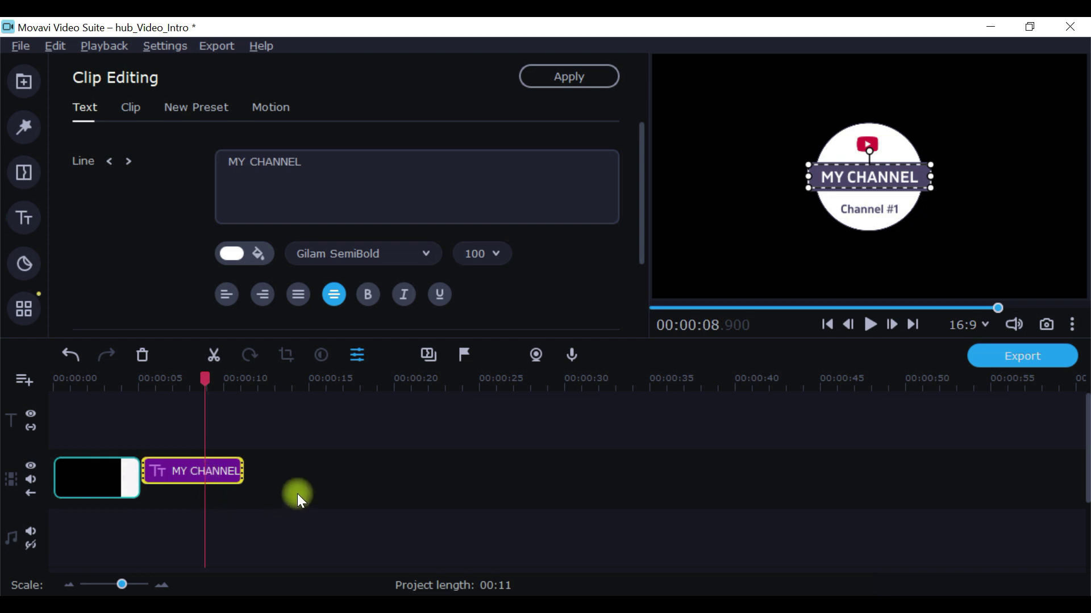
pyautogui.click(191, 475)
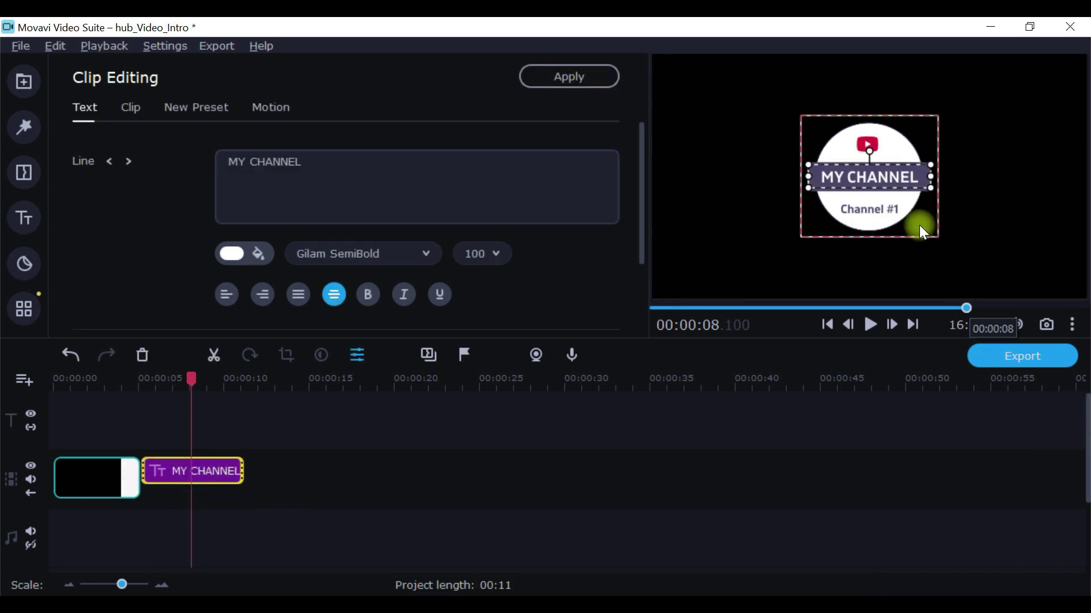
pyautogui.click(875, 214)
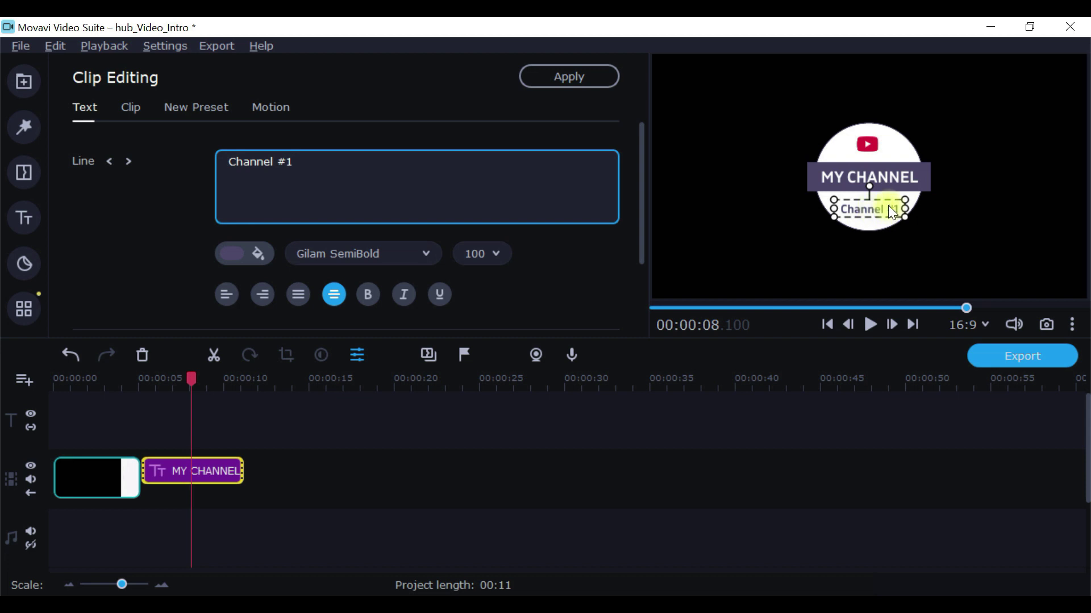
pyautogui.doubleClick(887, 207)
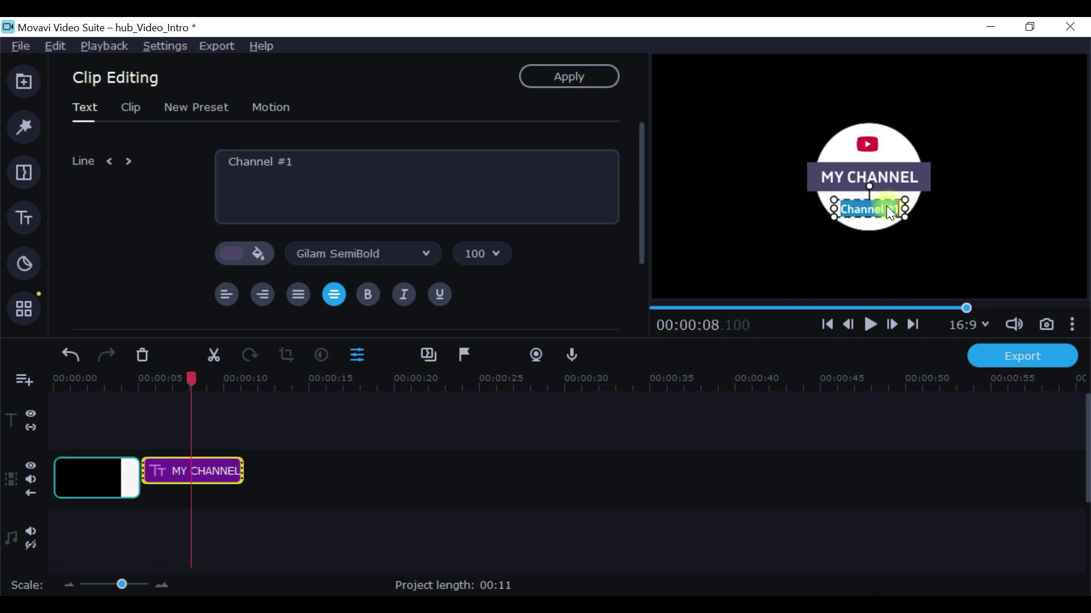
pyautogui.press('BackSpace')
# Set the MY CHANNEL line to size 60 and replace it with 'A2C Arts And Crafts'
pyautogui.click(884, 180)
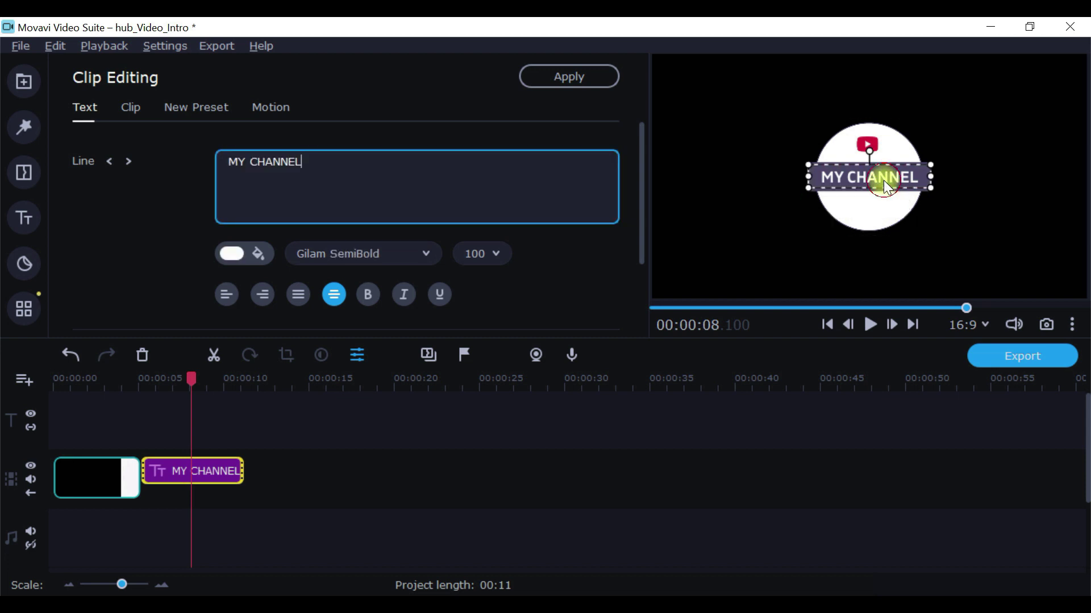
pyautogui.click(502, 254)
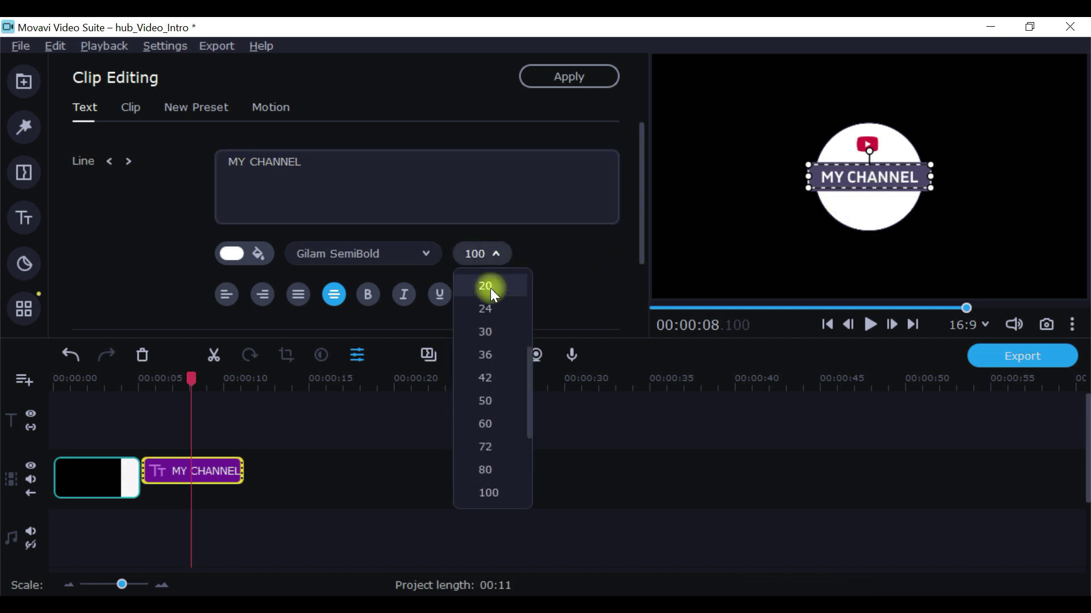
pyautogui.click(493, 418)
pyautogui.doubleClick(881, 172)
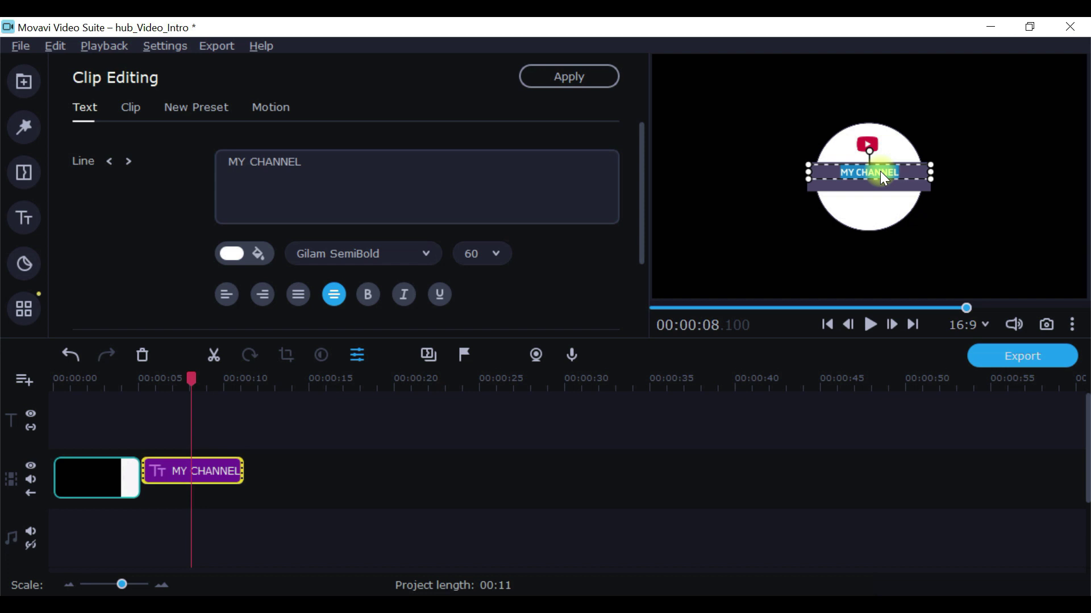
pyautogui.write('A2C Arts')
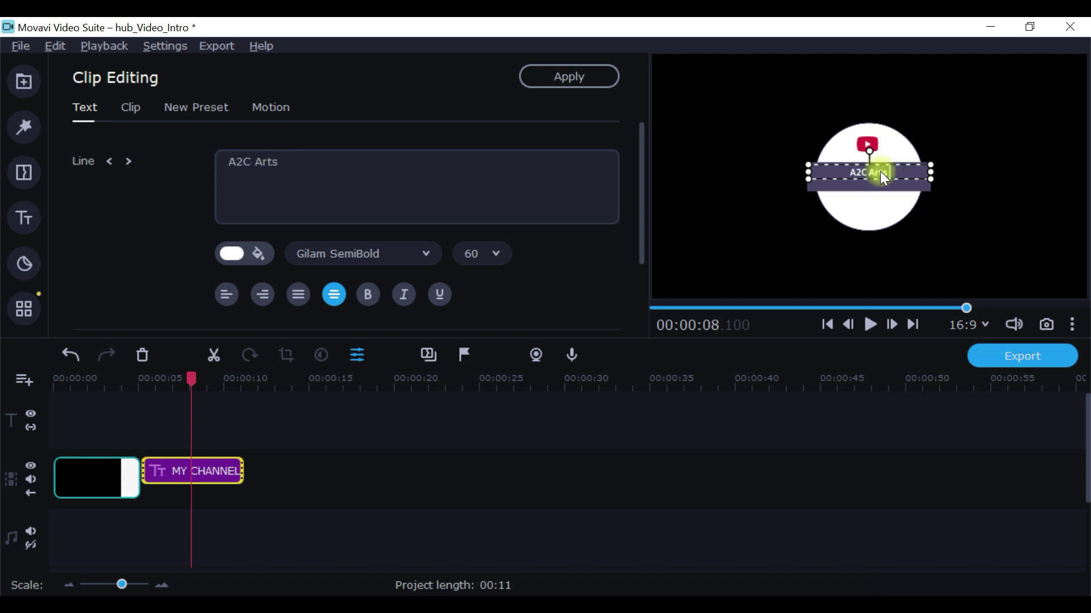
pyautogui.write(' And Crafts')
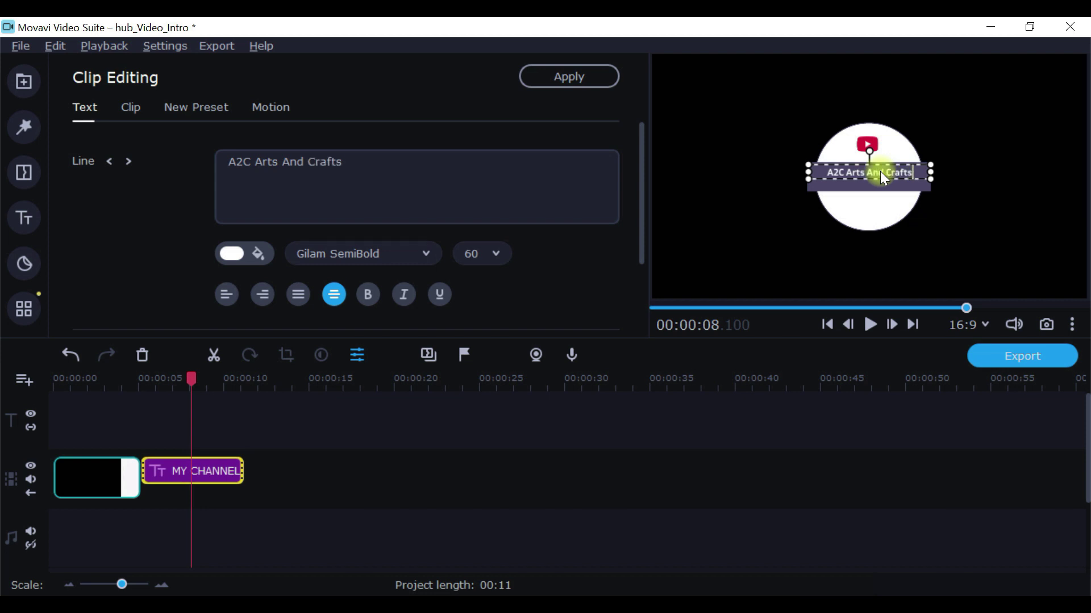
pyautogui.click(1007, 186)
pyautogui.click(1007, 187)
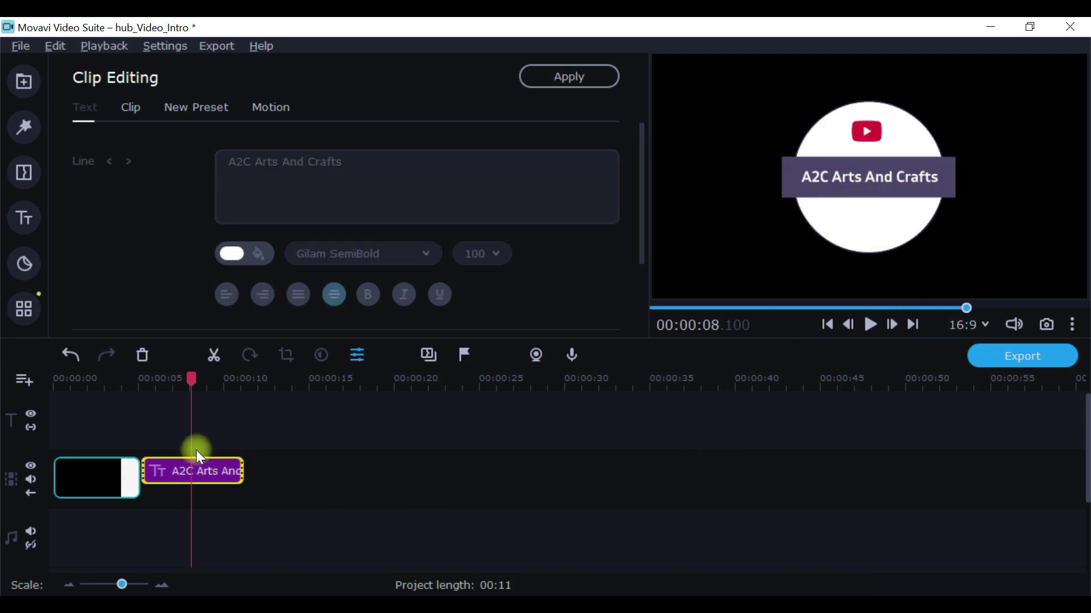
pyautogui.moveTo(190, 379); pyautogui.dragTo(130, 388)
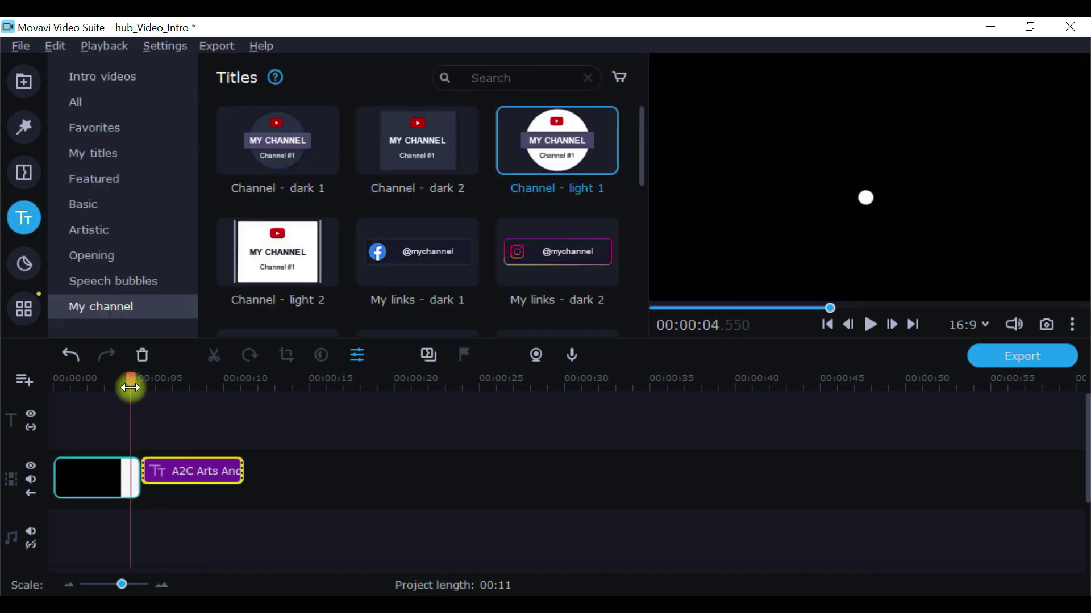
# Play back the A2C Arts And Crafts title, then return to the project start
pyautogui.click(870, 324)
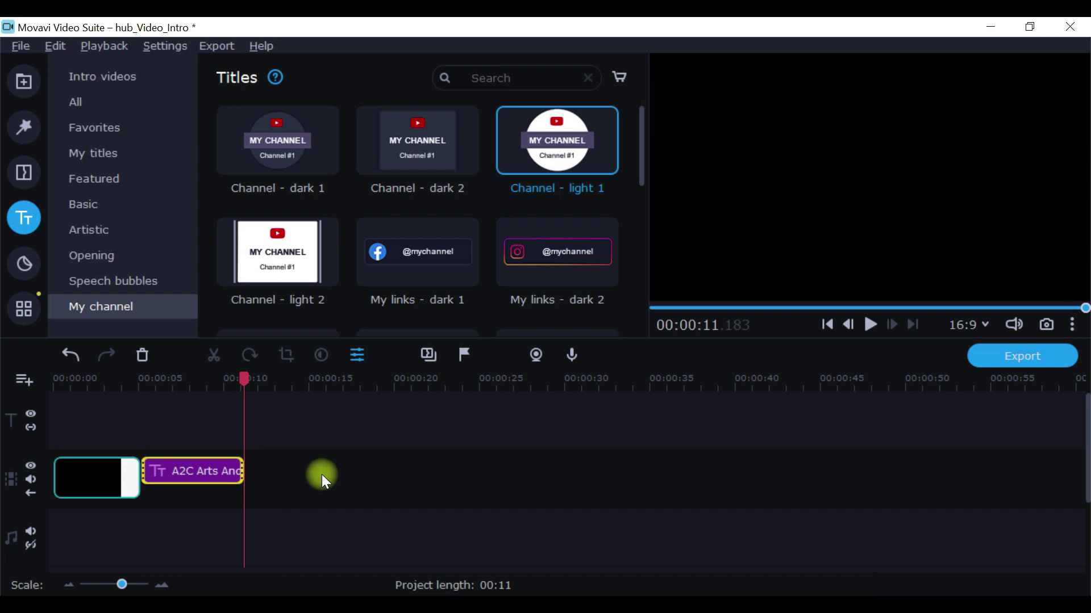
pyautogui.click(290, 479)
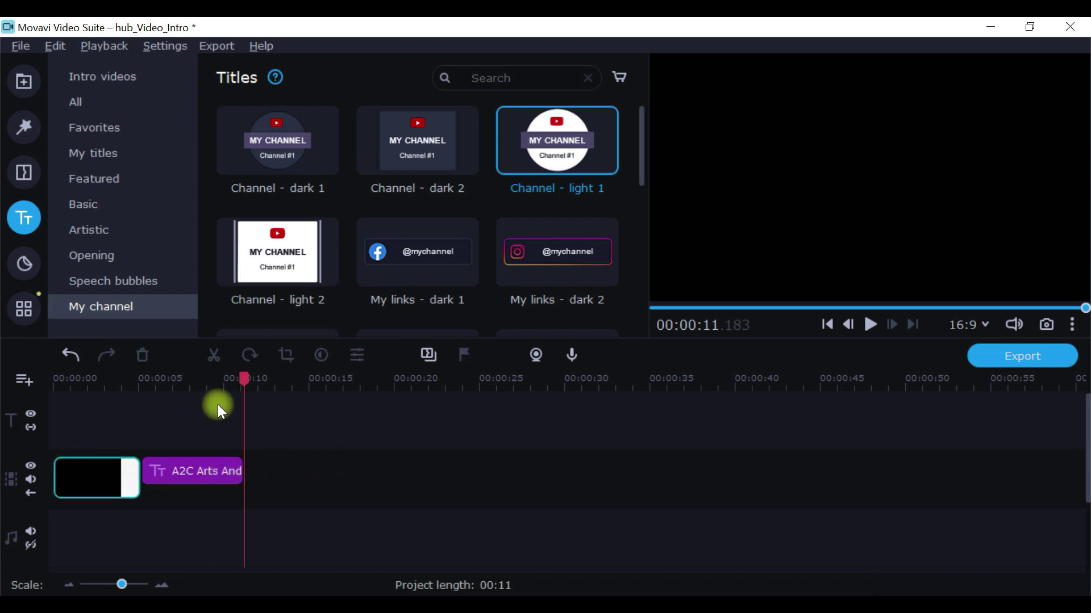
pyautogui.moveTo(245, 380); pyautogui.dragTo(6, 421)
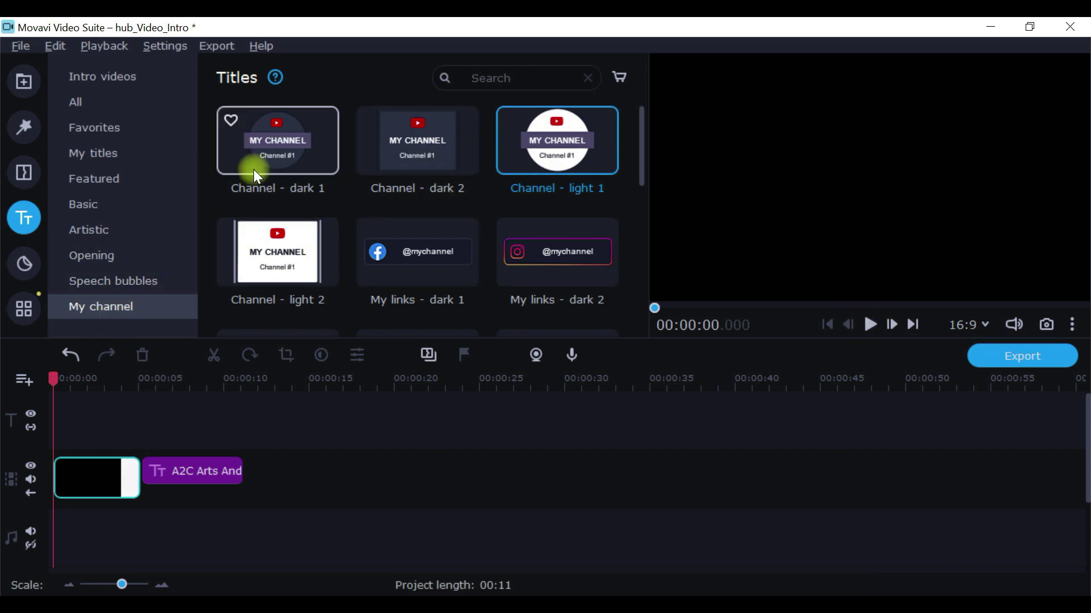
# Browse the Intro videos title templates and preview the Red and blue intro
pyautogui.click(141, 77)
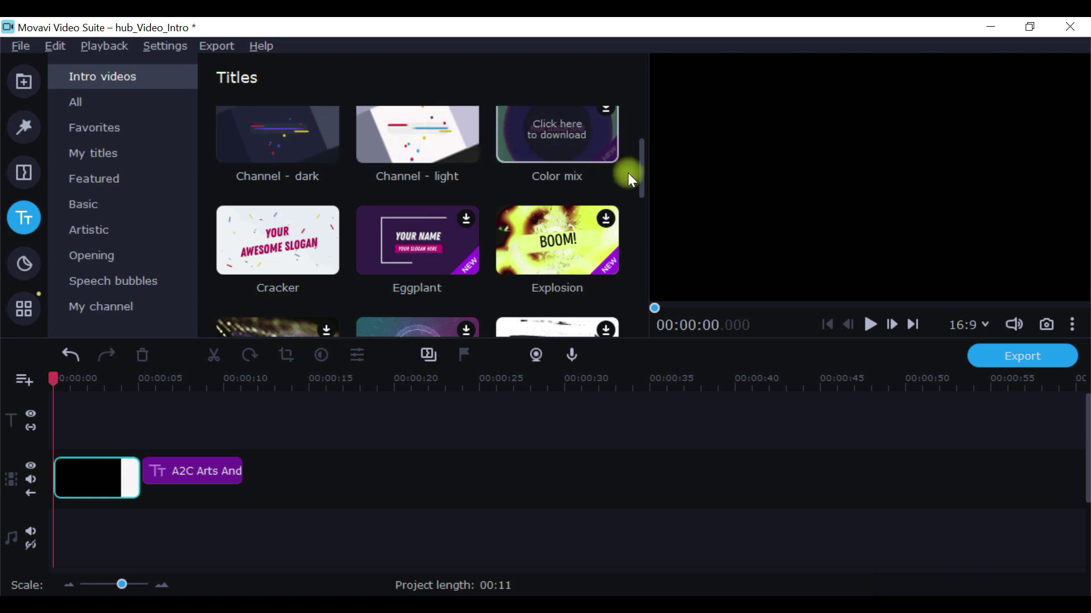
pyautogui.moveTo(640, 167); pyautogui.dragTo(648, 213)
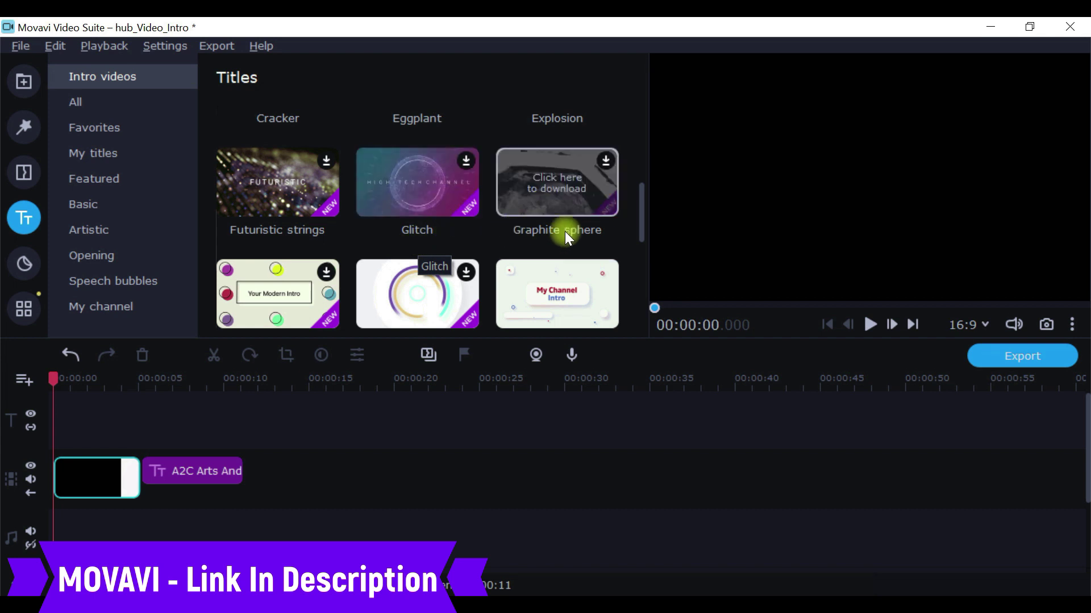
pyautogui.moveTo(643, 209); pyautogui.dragTo(644, 220)
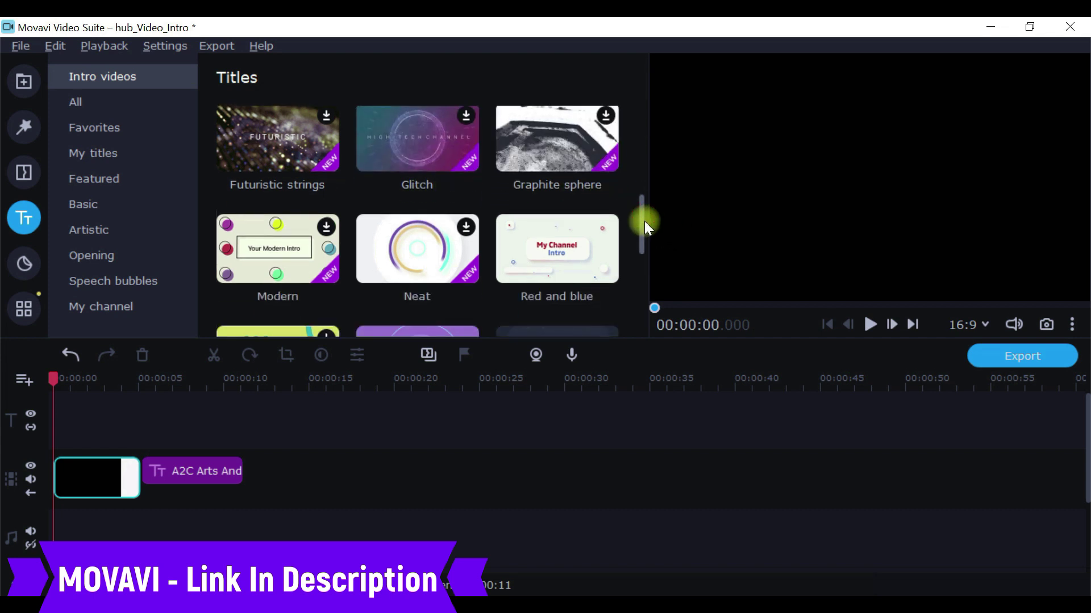
pyautogui.click(550, 251)
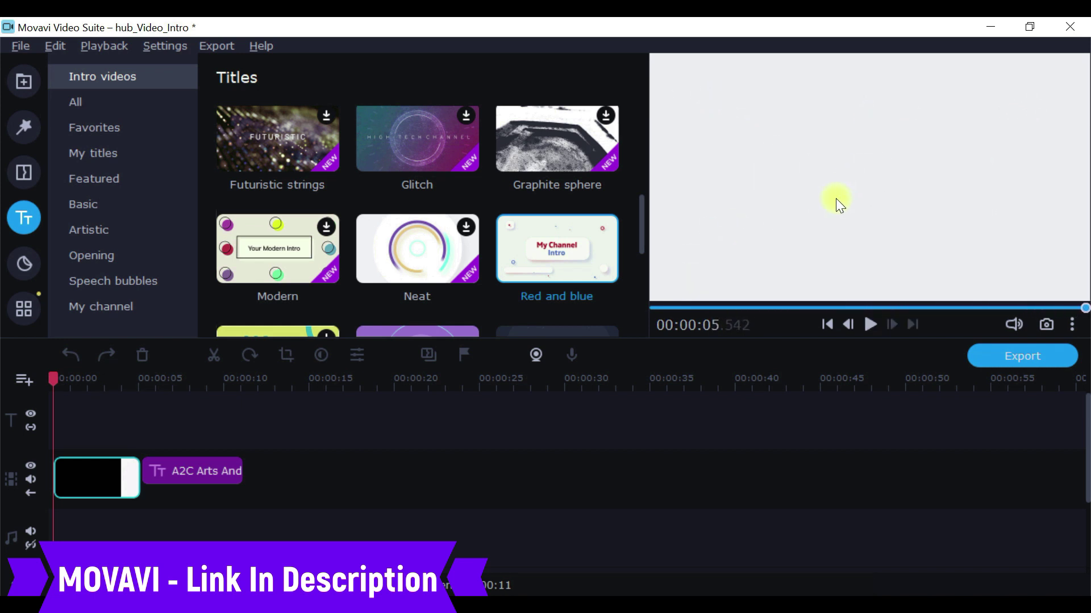
pyautogui.scroll(-2, 639, 223)
pyautogui.scroll(8, 646, 204)
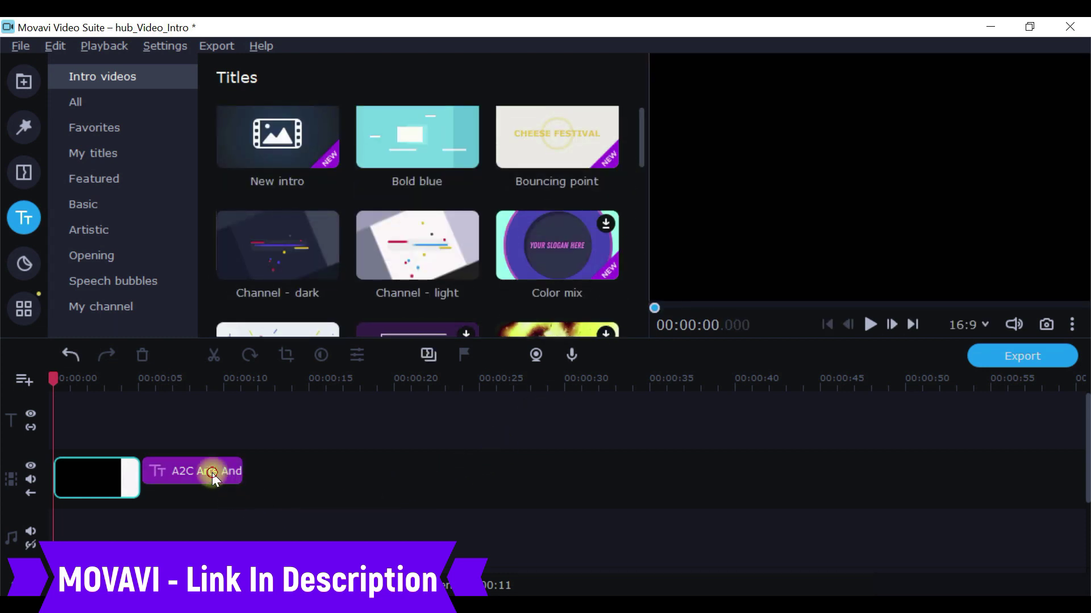
pyautogui.click(213, 472)
# Delete the A2C Arts And Crafts title clip, replay the 5-second black intro, and show the Music library
pyautogui.press('Delete')
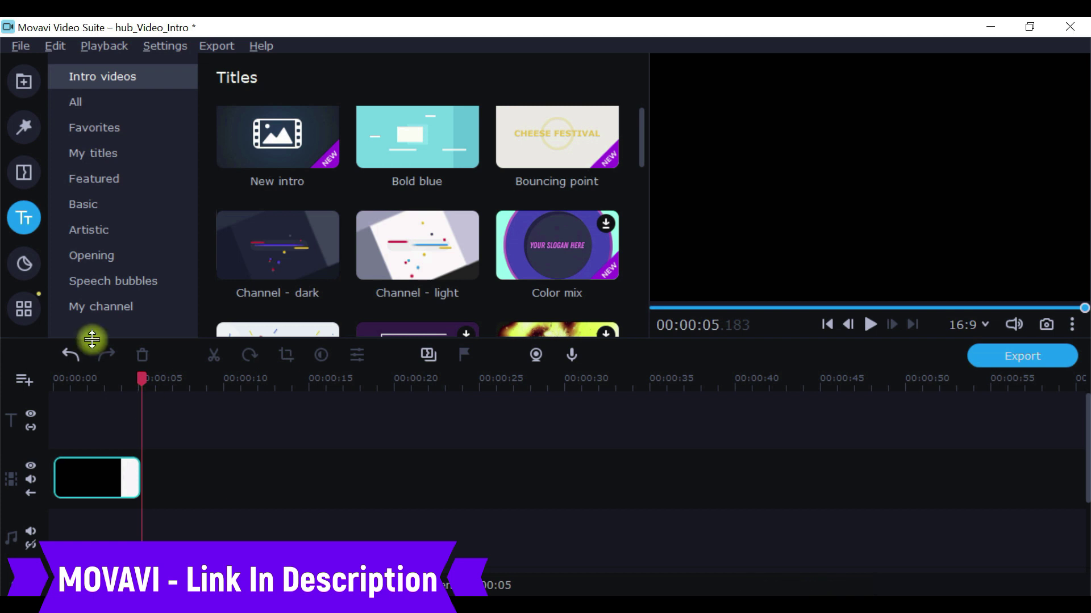
pyautogui.moveTo(142, 377); pyautogui.dragTo(53, 377)
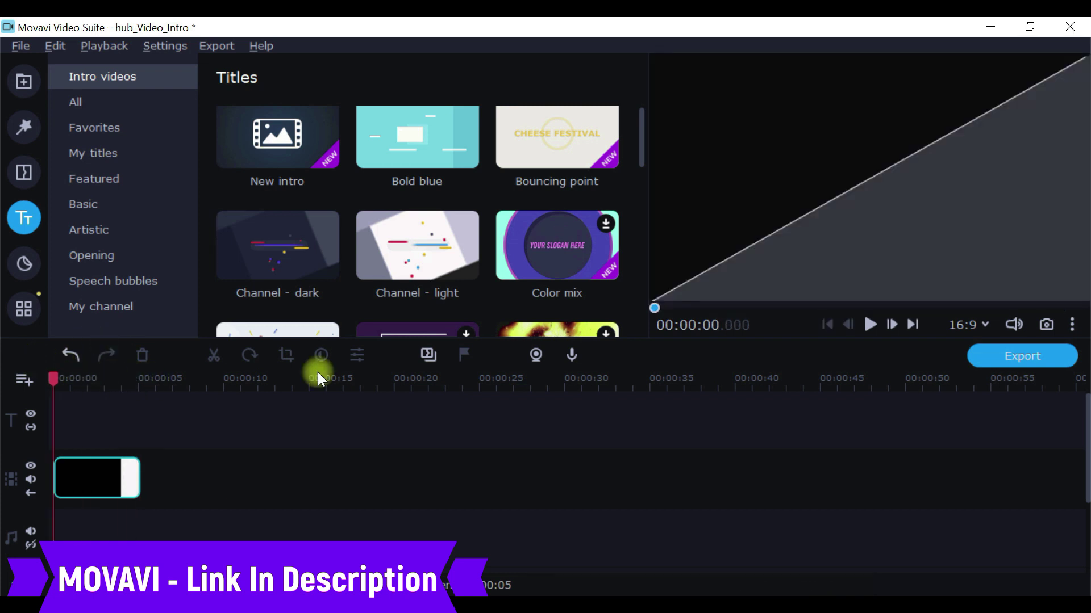
pyautogui.click(869, 325)
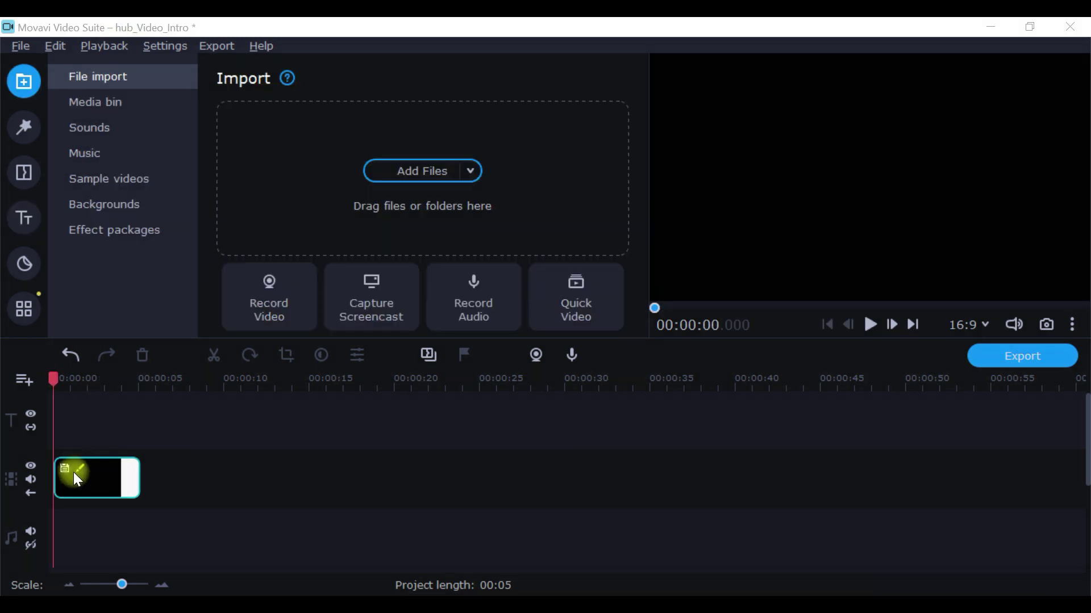
pyautogui.click(872, 328)
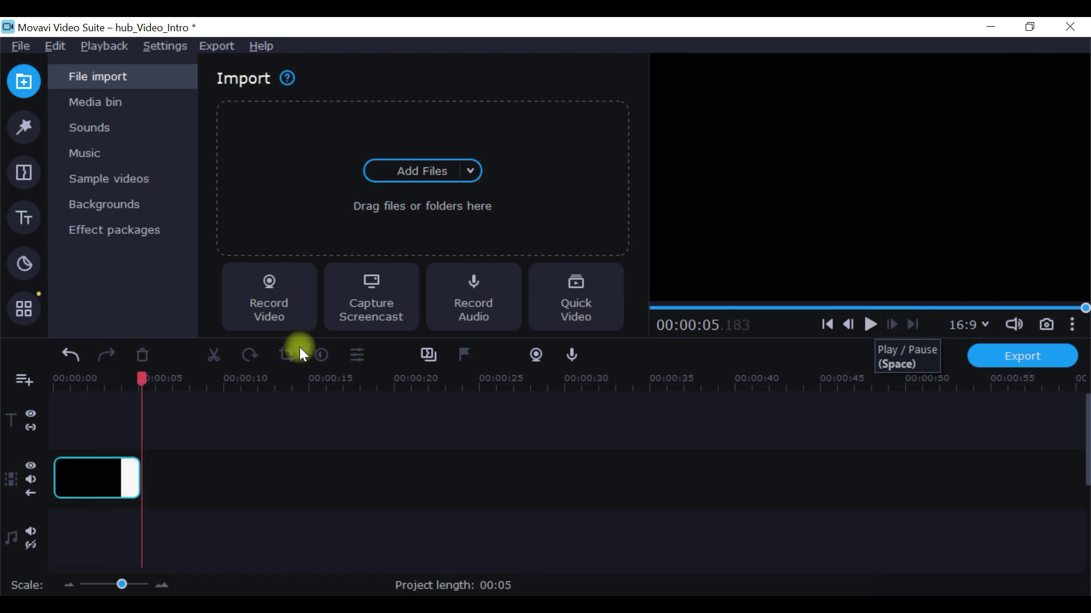
pyautogui.click(97, 150)
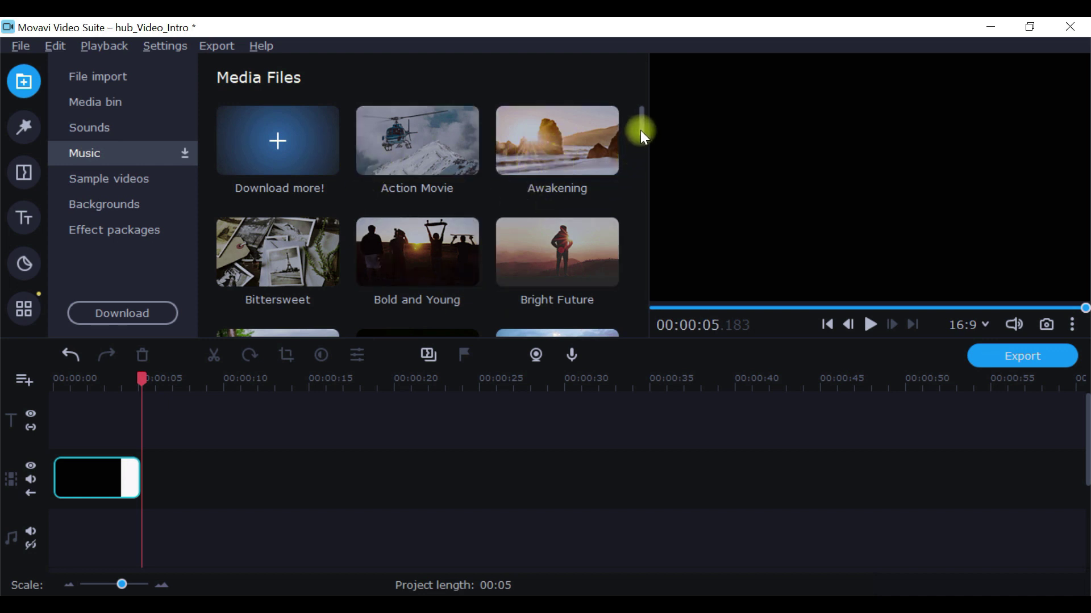
# Scroll the Music library and place Epic Action Movie on the audio track, extending the project to 01:20
pyautogui.moveTo(641, 131); pyautogui.dragTo(643, 149)
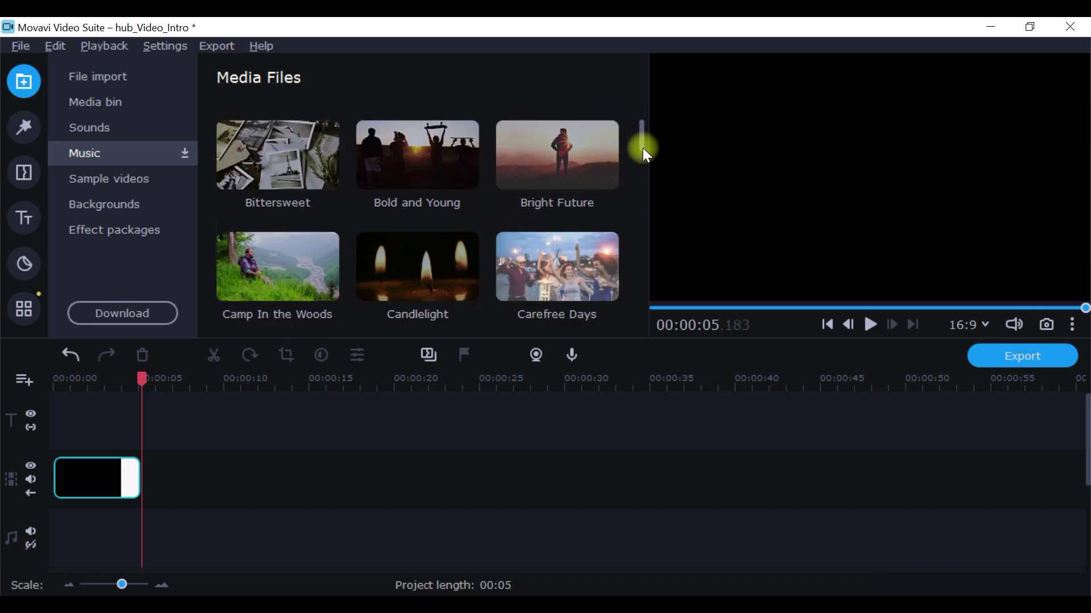
pyautogui.moveTo(643, 148); pyautogui.dragTo(643, 159)
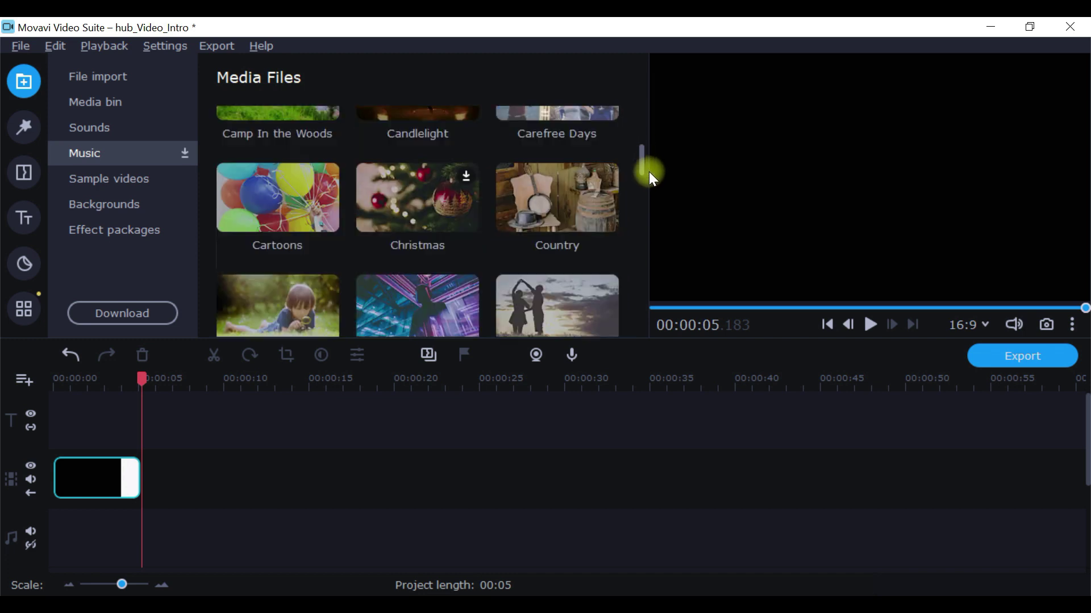
pyautogui.moveTo(649, 171); pyautogui.dragTo(648, 197)
pyautogui.moveTo(550, 237); pyautogui.dragTo(50, 529)
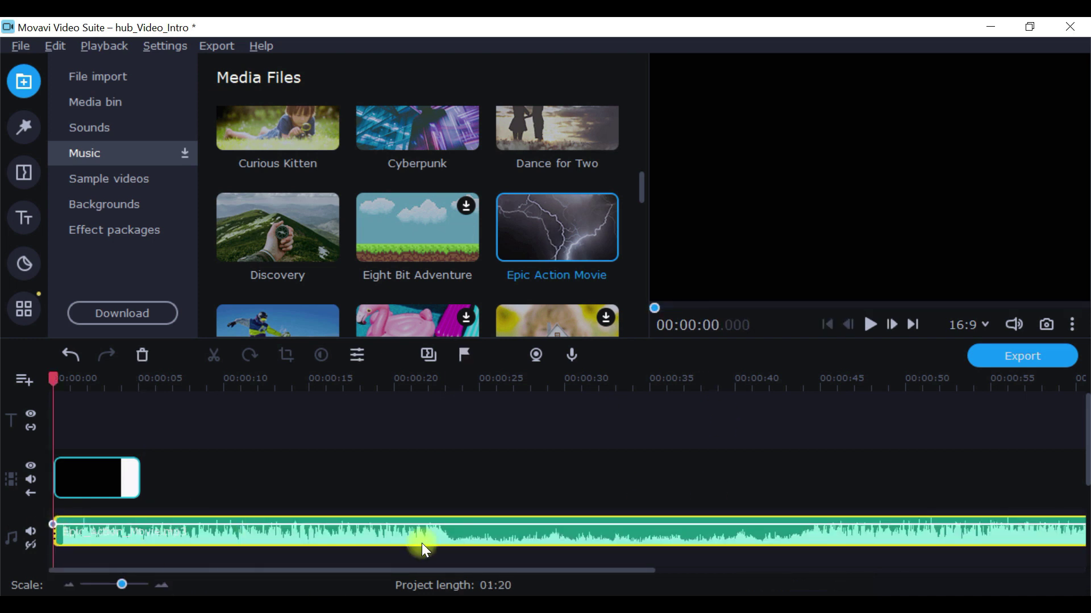
# Split the Epic Action Movie music just past the 5-second mark and delete the leftover part
pyautogui.rightClick(198, 536)
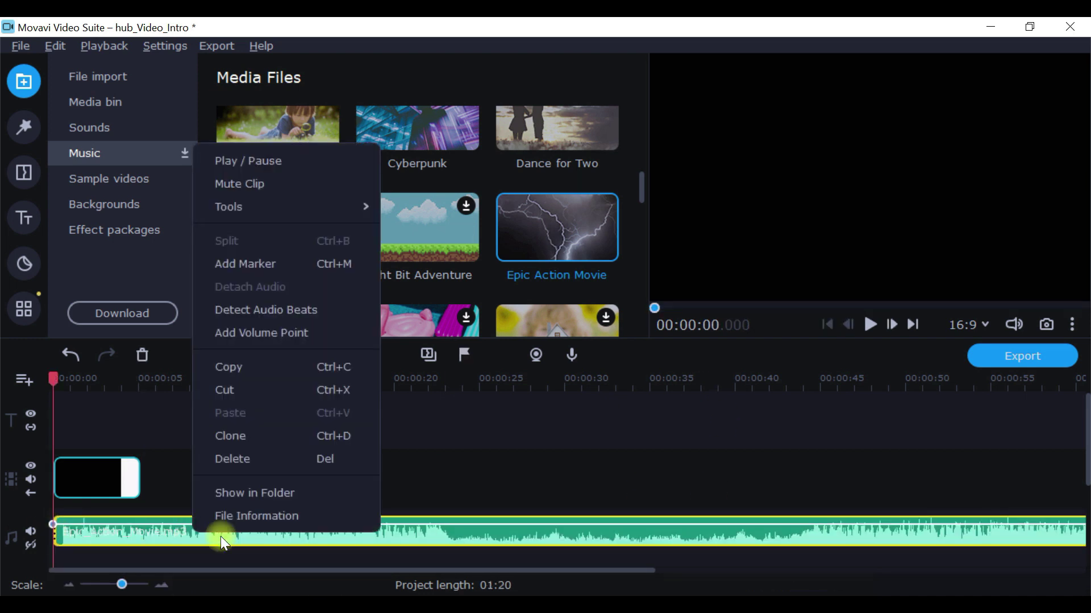
pyautogui.click(138, 530)
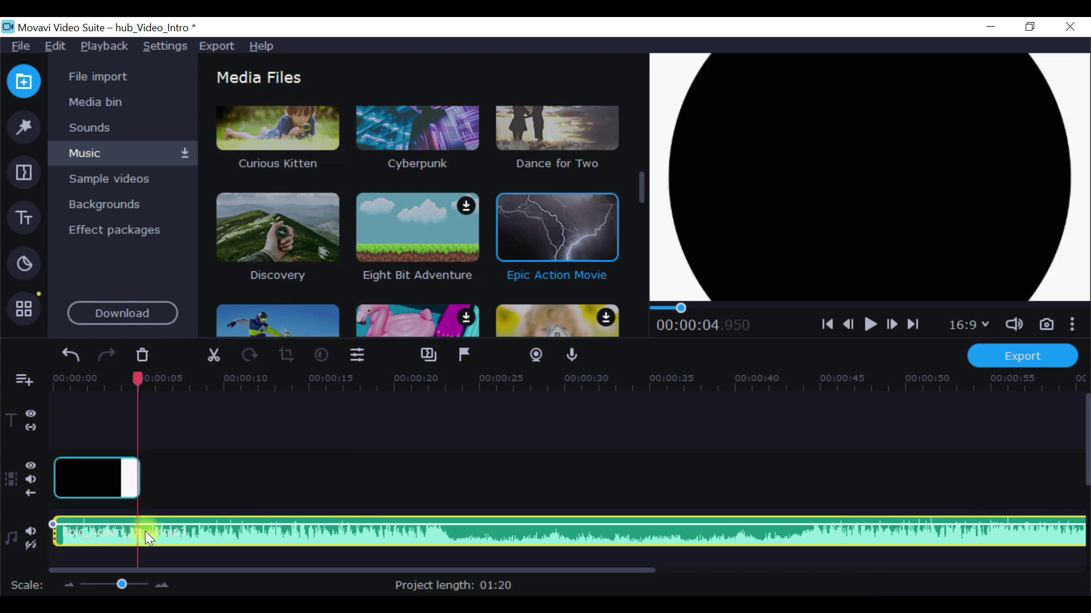
pyautogui.click(147, 532)
pyautogui.rightClick(170, 534)
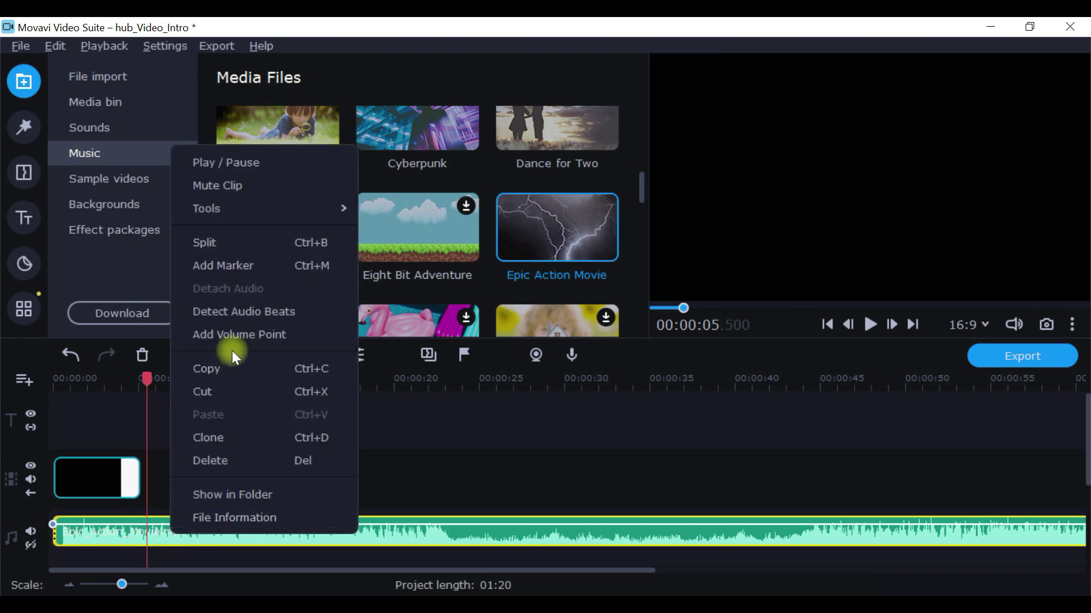
pyautogui.click(240, 243)
pyautogui.click(250, 526)
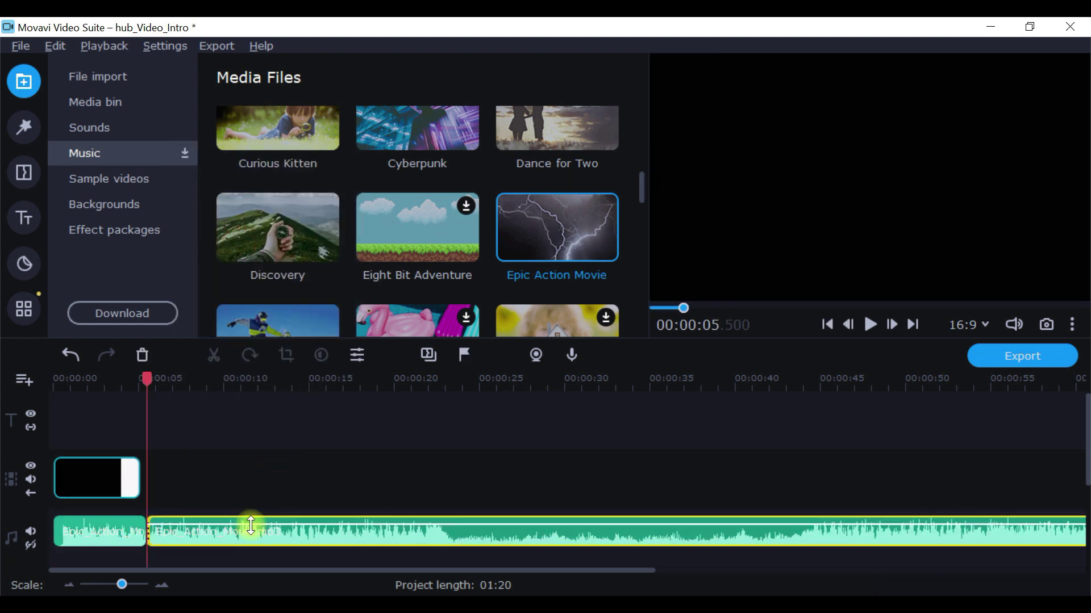
pyautogui.press('Delete')
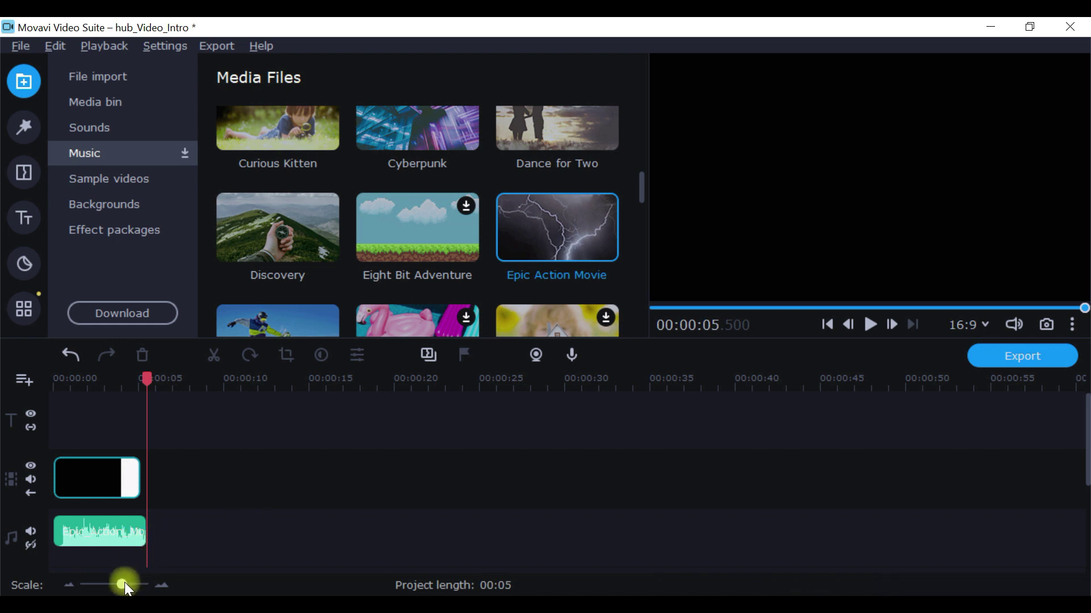
# Zoom the timeline and trim the music end to about 00:05.183 to match the intro
pyautogui.moveTo(124, 582); pyautogui.dragTo(138, 584)
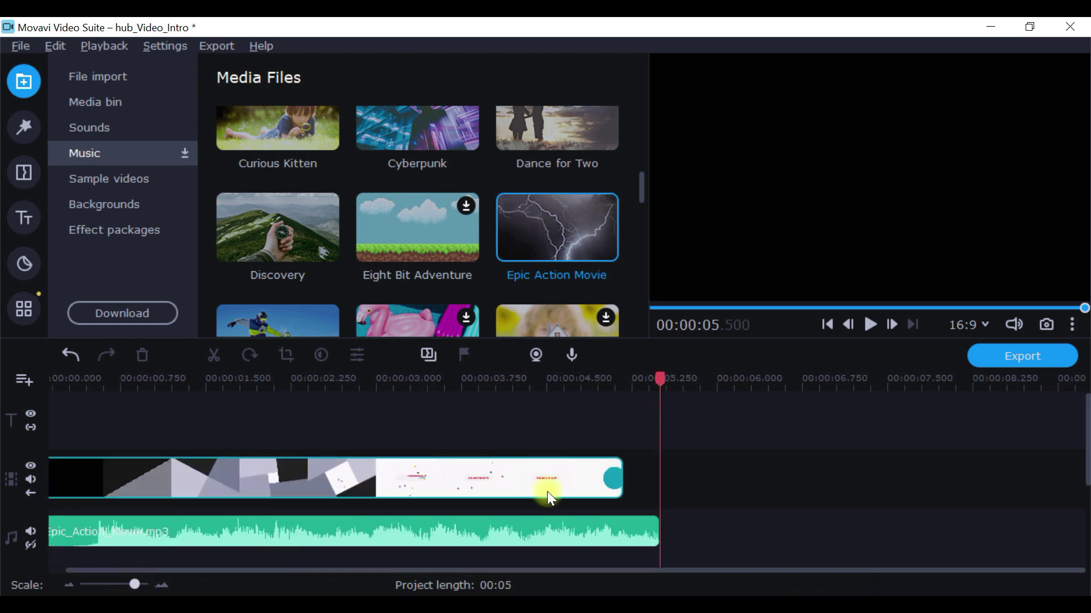
pyautogui.click(599, 535)
pyautogui.moveTo(653, 532); pyautogui.dragTo(632, 526)
pyautogui.click(675, 525)
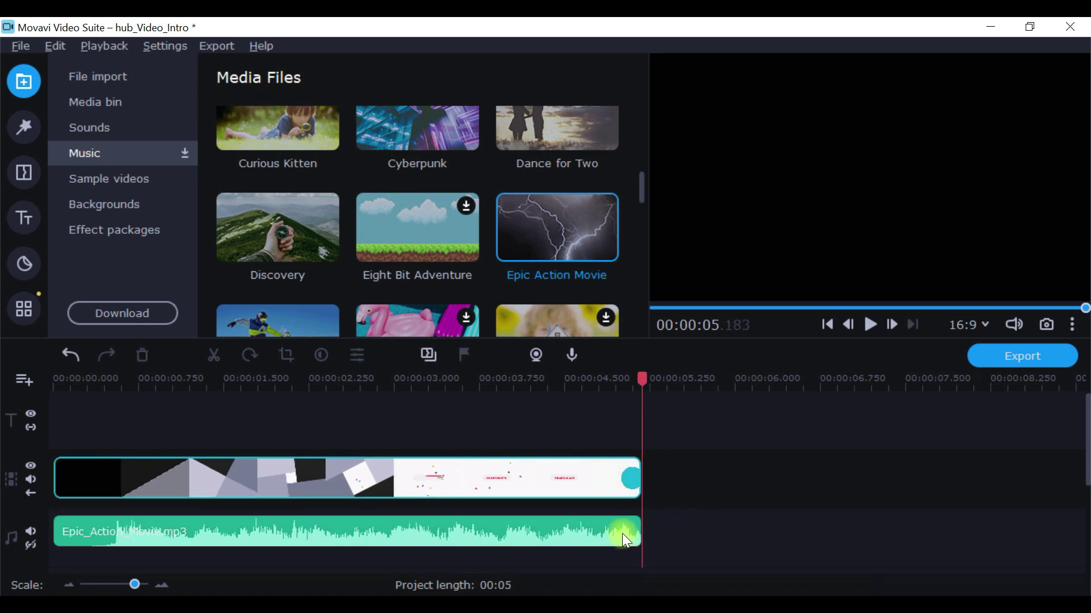
pyautogui.doubleClick(622, 534)
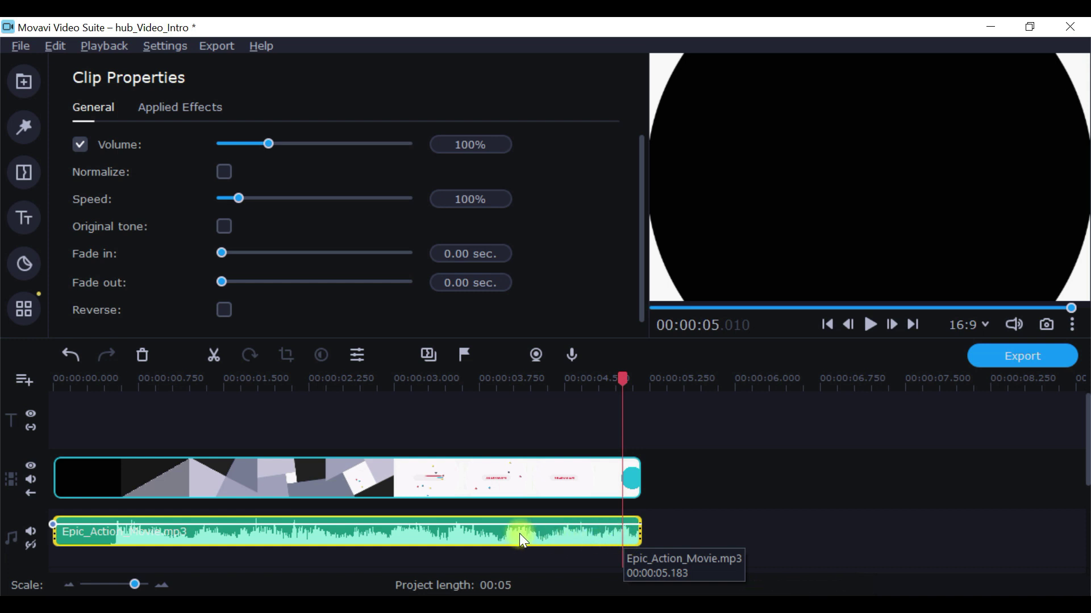
# Give the Epic Action Movie music a 2.00-second fade out after previewing the intro's ending
pyautogui.click(492, 537)
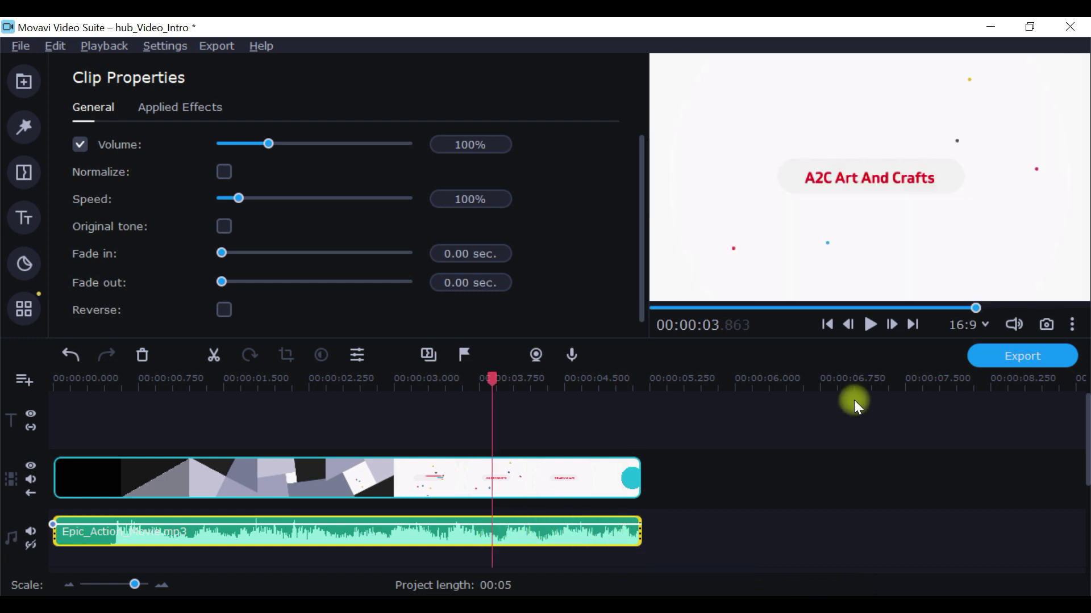
pyautogui.click(870, 324)
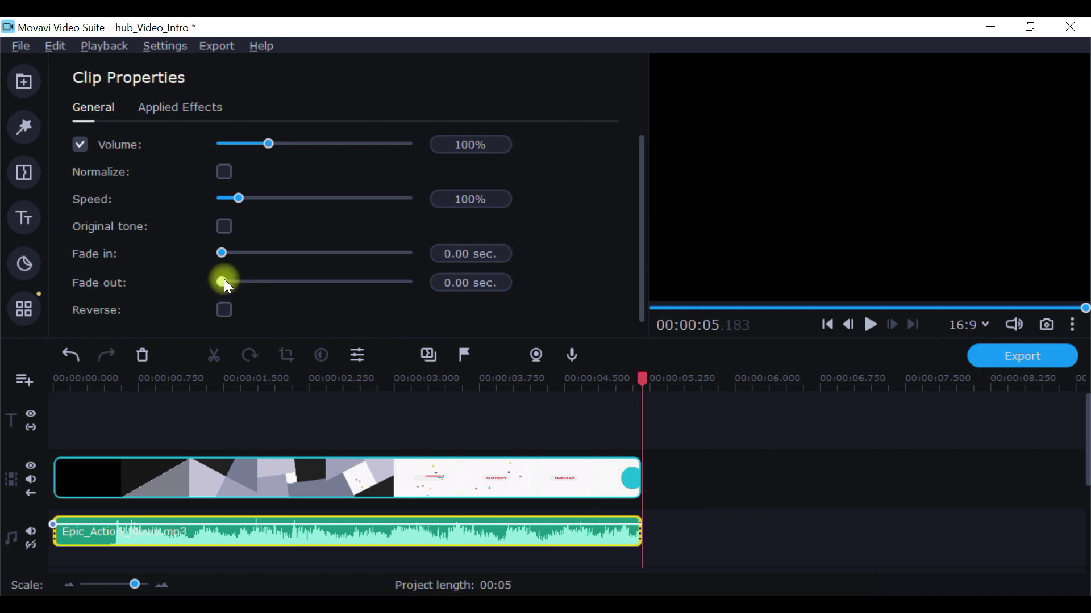
pyautogui.moveTo(228, 283); pyautogui.dragTo(261, 288)
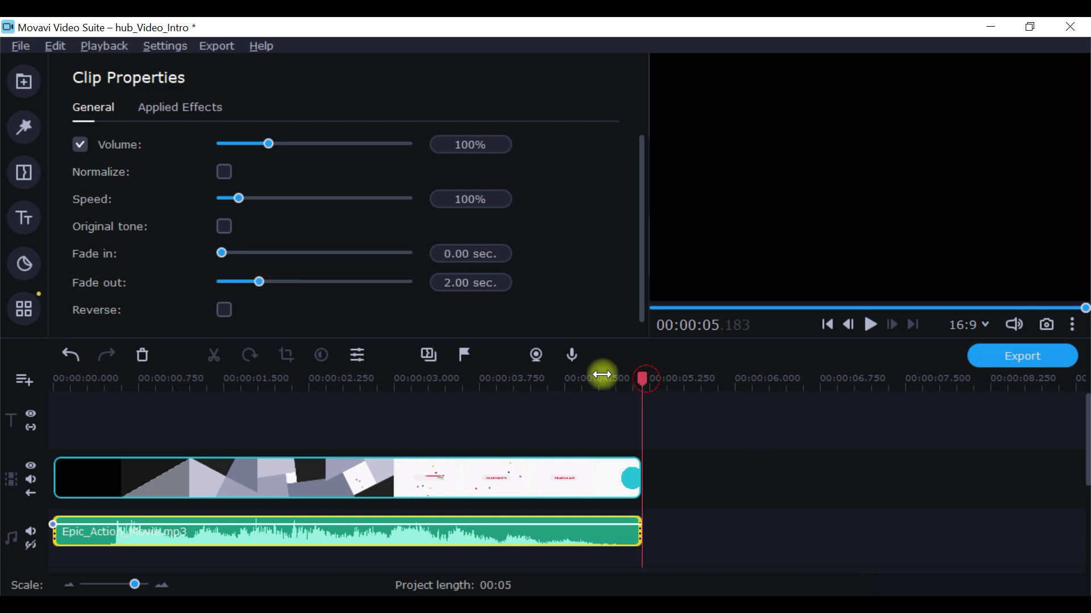
pyautogui.moveTo(607, 370); pyautogui.dragTo(14, 410)
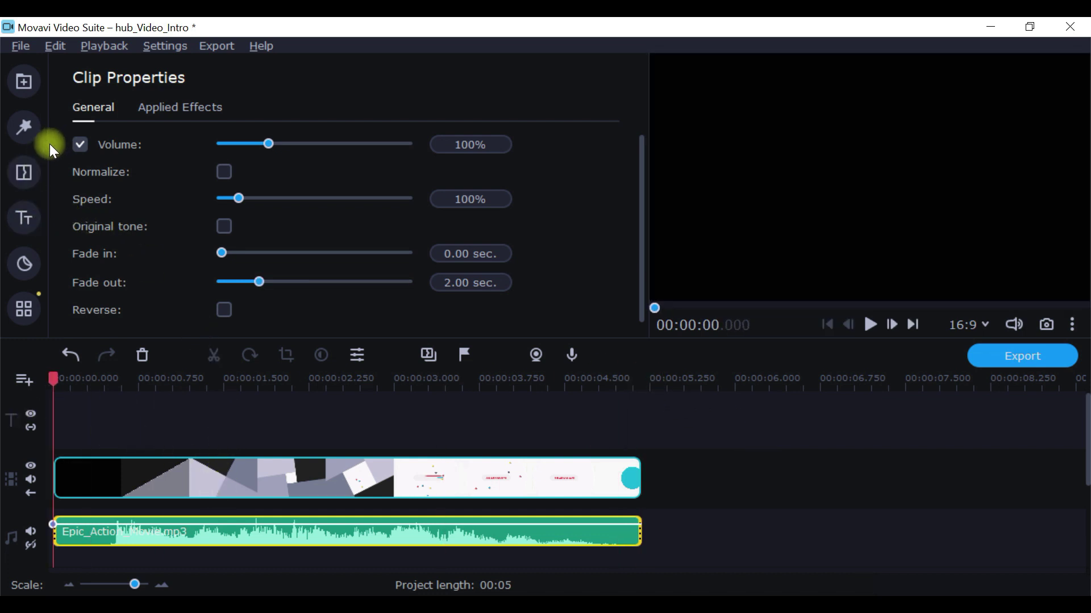
# Preview the finished 5-second intro with its fading Epic Action Movie music, then rewind to 00:00:00
pyautogui.click(29, 82)
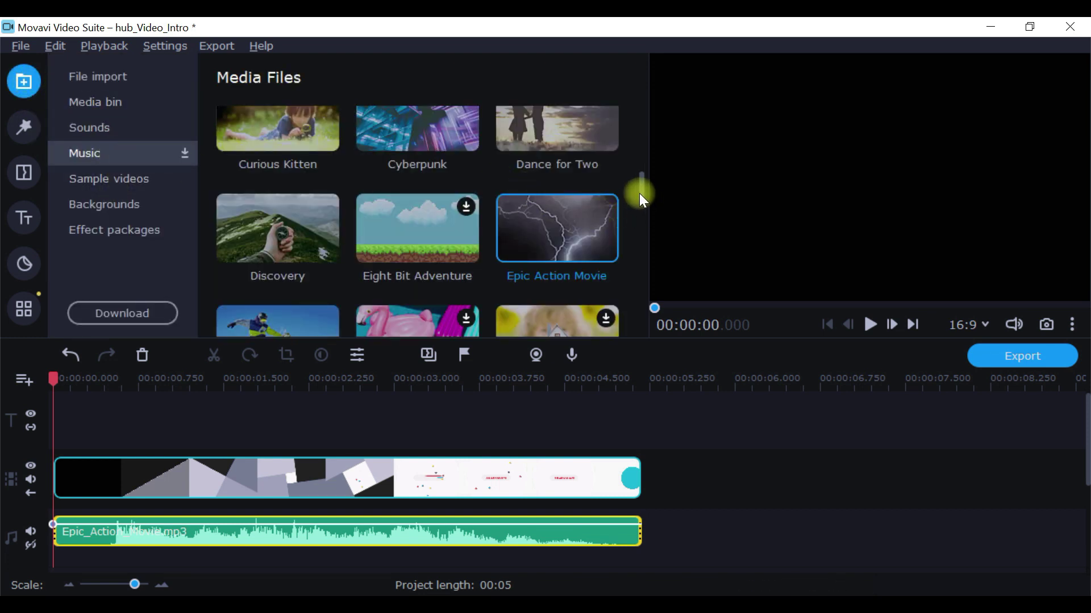
pyautogui.moveTo(640, 193); pyautogui.dragTo(648, 101)
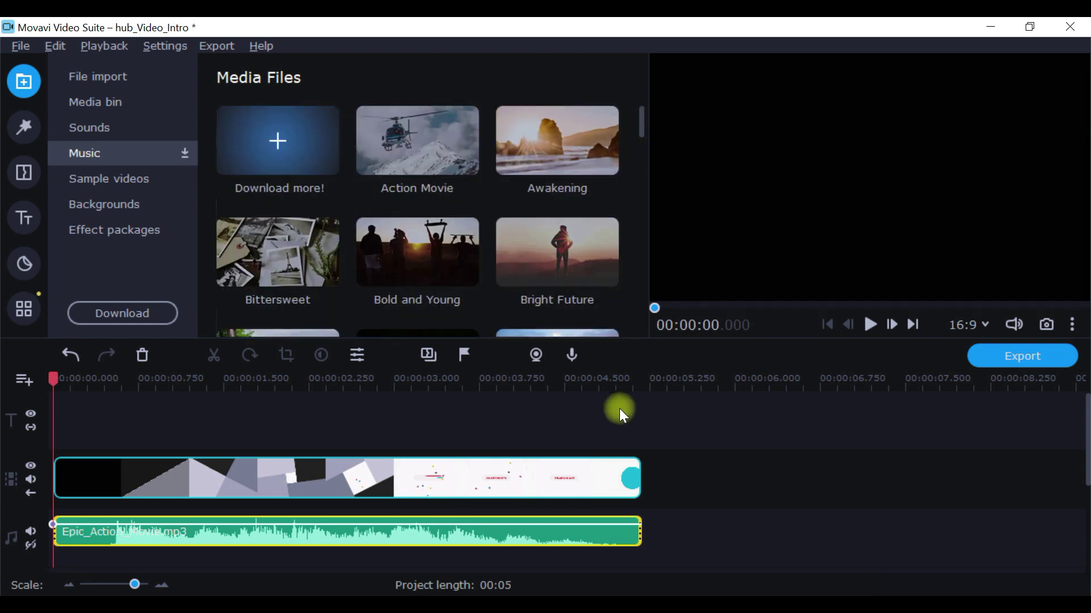
pyautogui.click(871, 325)
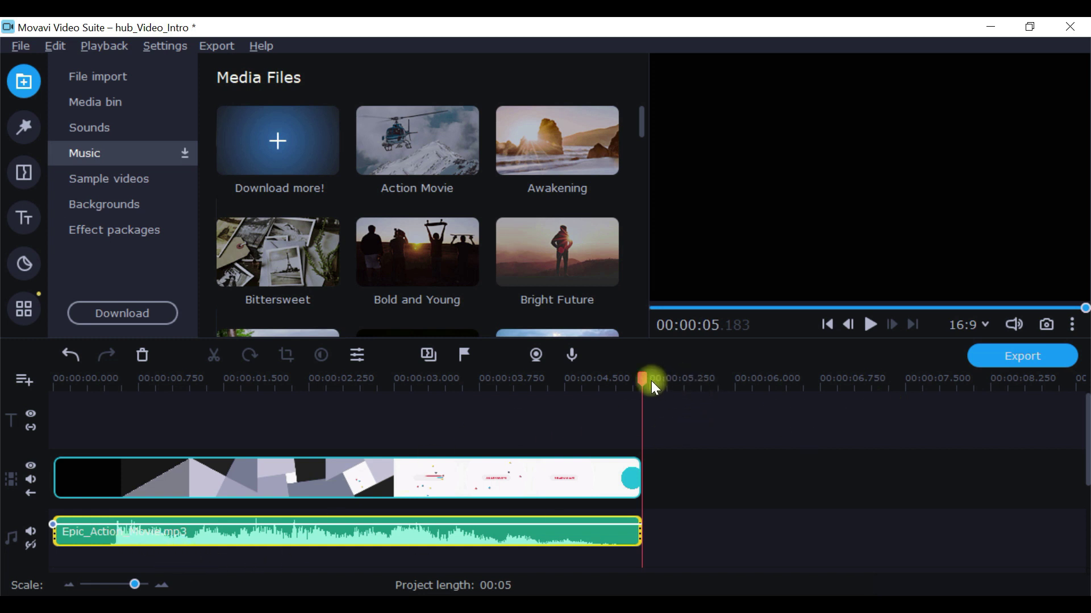
pyautogui.moveTo(438, 395); pyautogui.dragTo(19, 382)
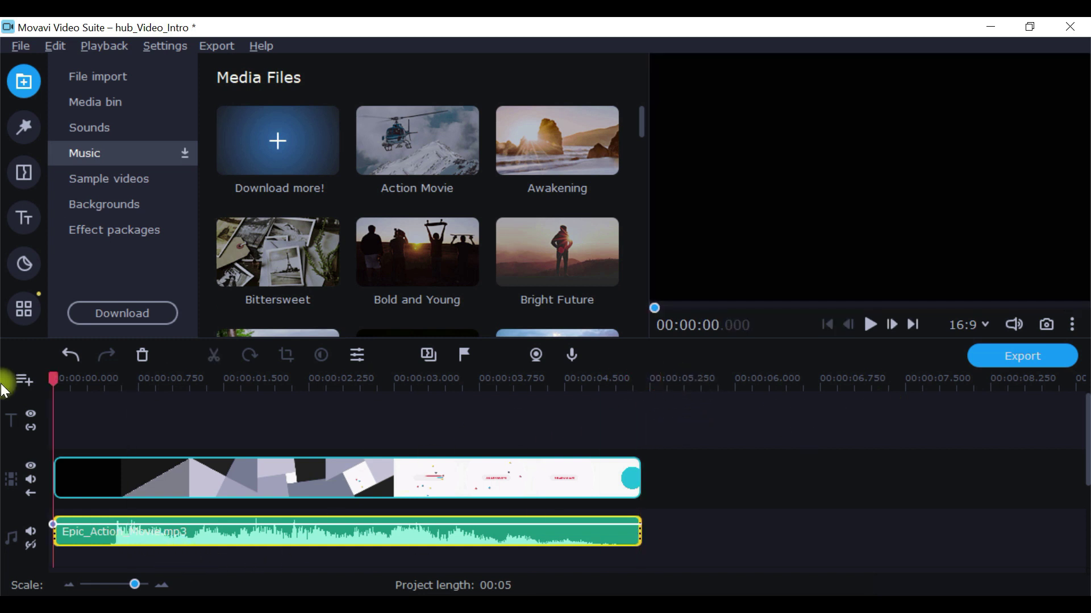
pyautogui.click(1024, 354)
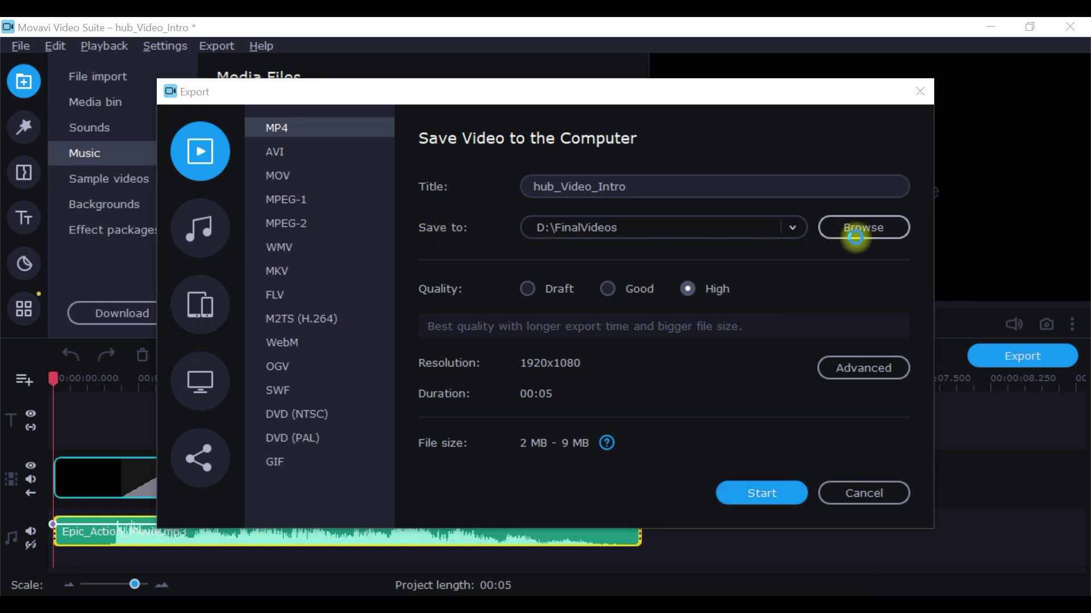
# Keep D:\FinalVideos as the MP4 save folder and view the detailed 1920x1080 export settings
pyautogui.click(849, 241)
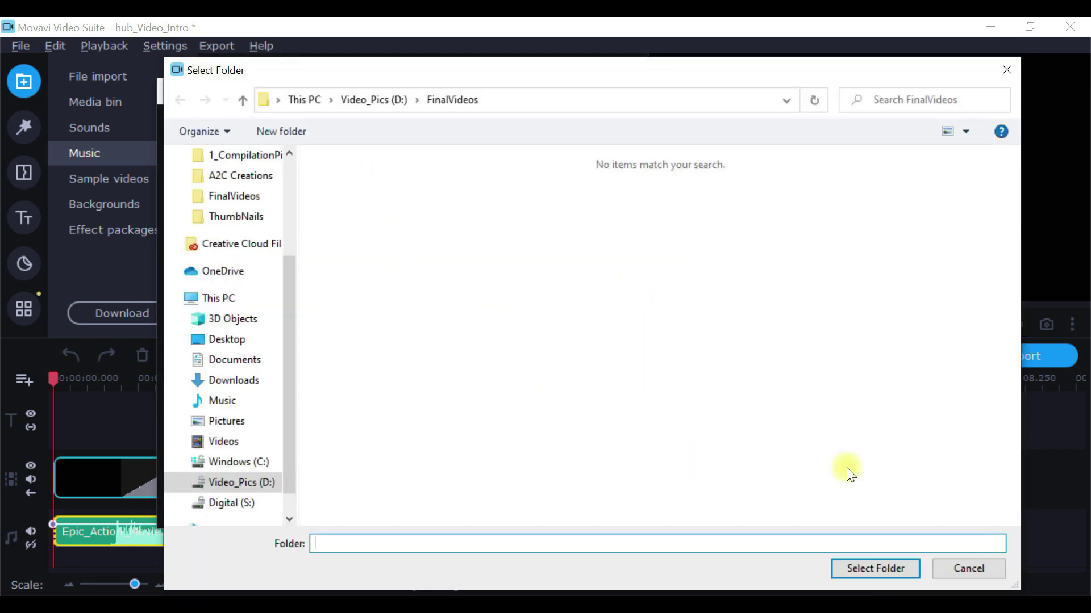
pyautogui.click(968, 568)
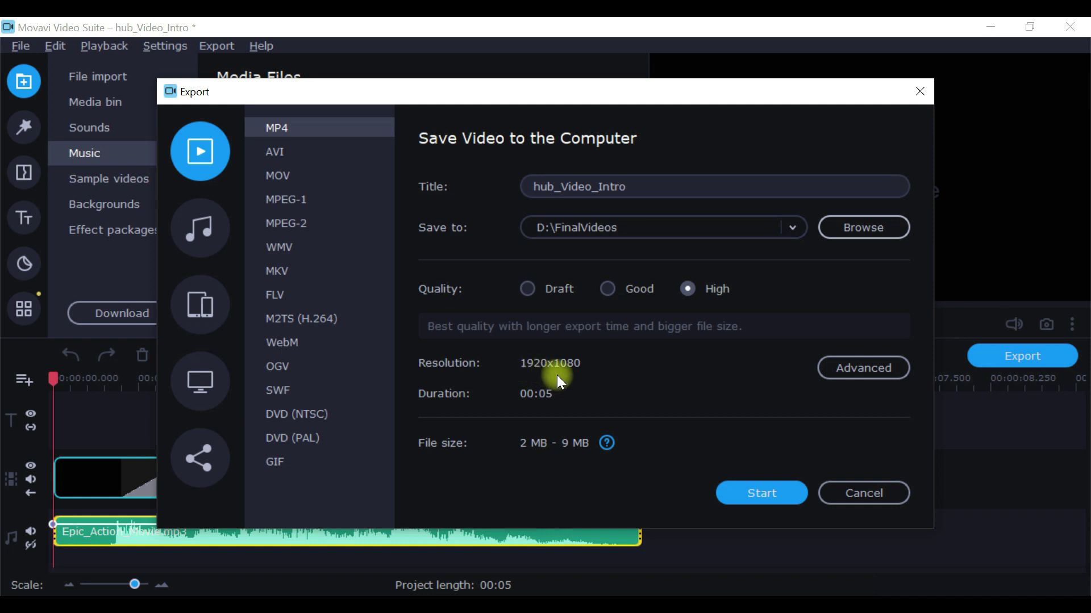
pyautogui.click(871, 370)
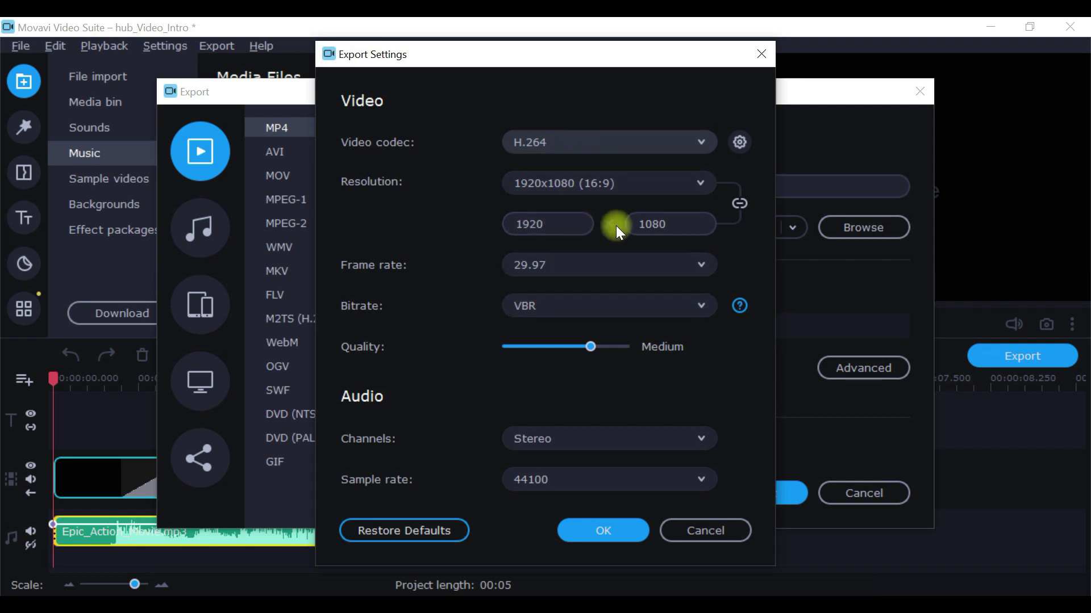
pyautogui.click(629, 531)
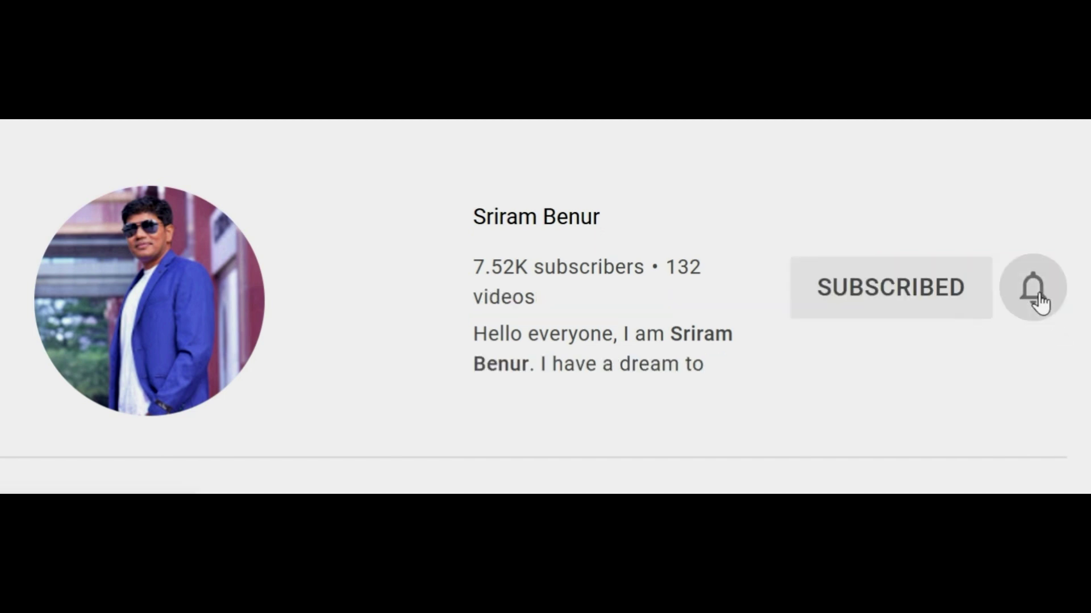
# Switch the subscribed channel's notifications to All
pyautogui.click(1039, 296)
pyautogui.click(909, 366)
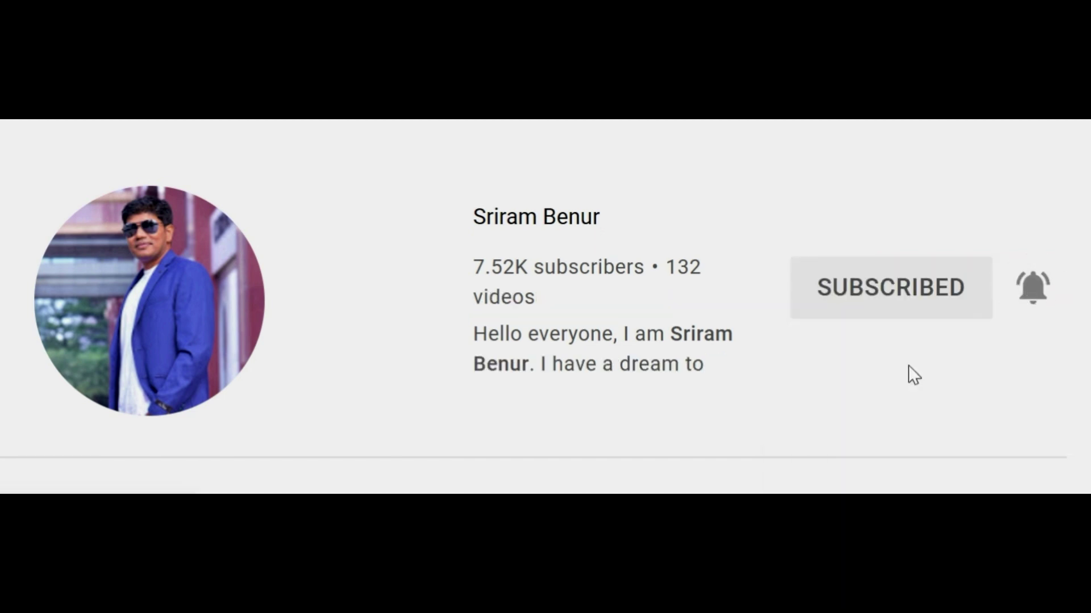